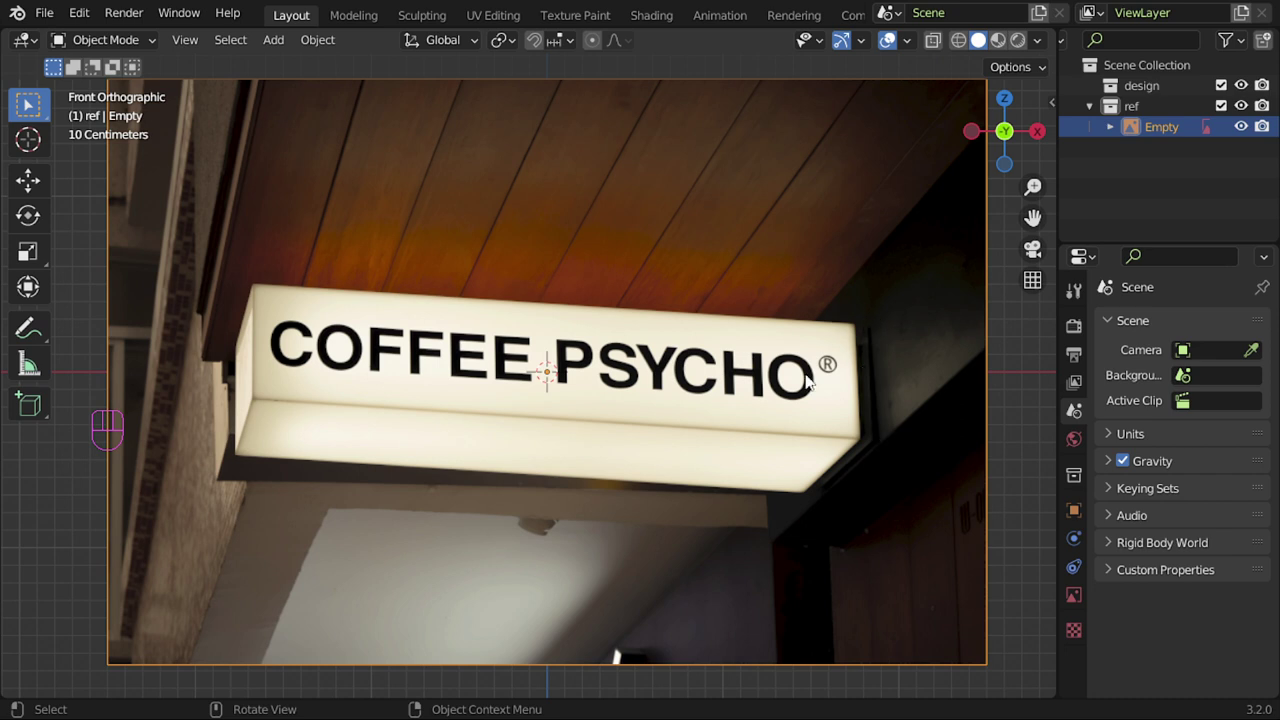
# Step: Delete the image empty in the ref collection
pyautogui.scroll(-1, 851, 366)
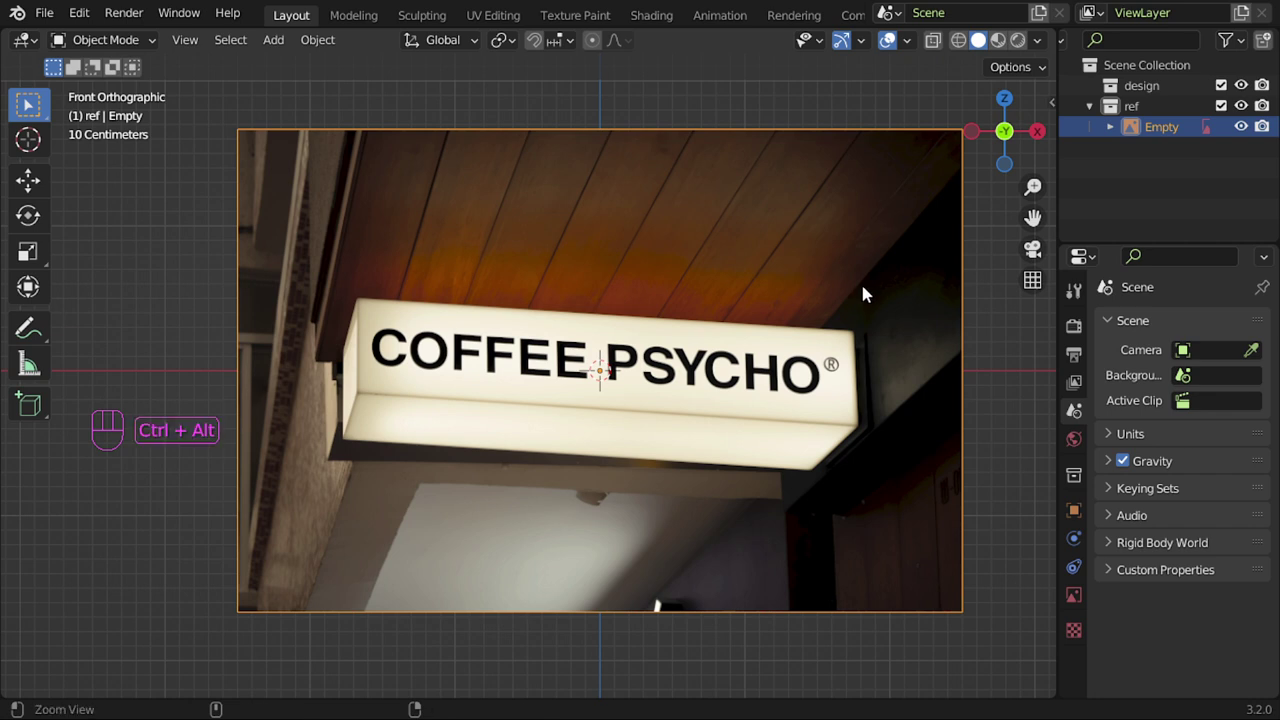
pyautogui.scroll(-1, 864, 270)
pyautogui.keyDown('shift'); pyautogui.moveTo(869, 277); pyautogui.dragTo(819, 322, button='middle'); pyautogui.keyUp('shift')
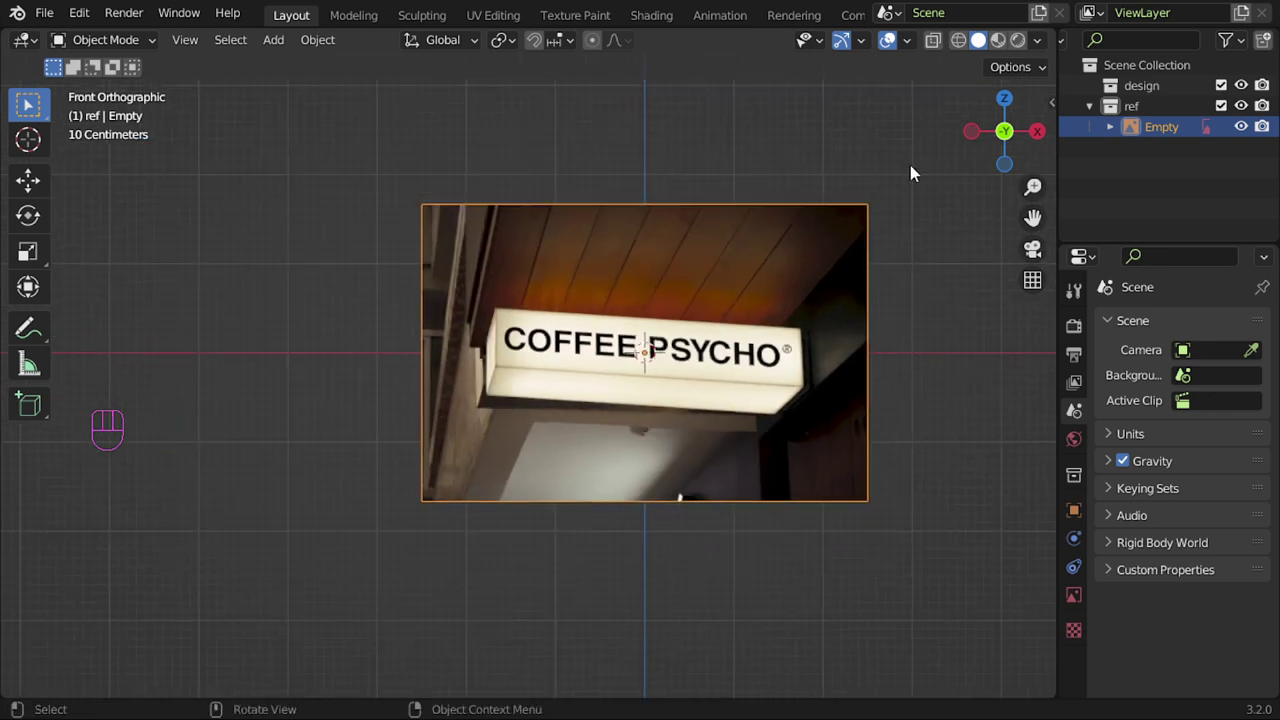
pyautogui.press('KP_7')
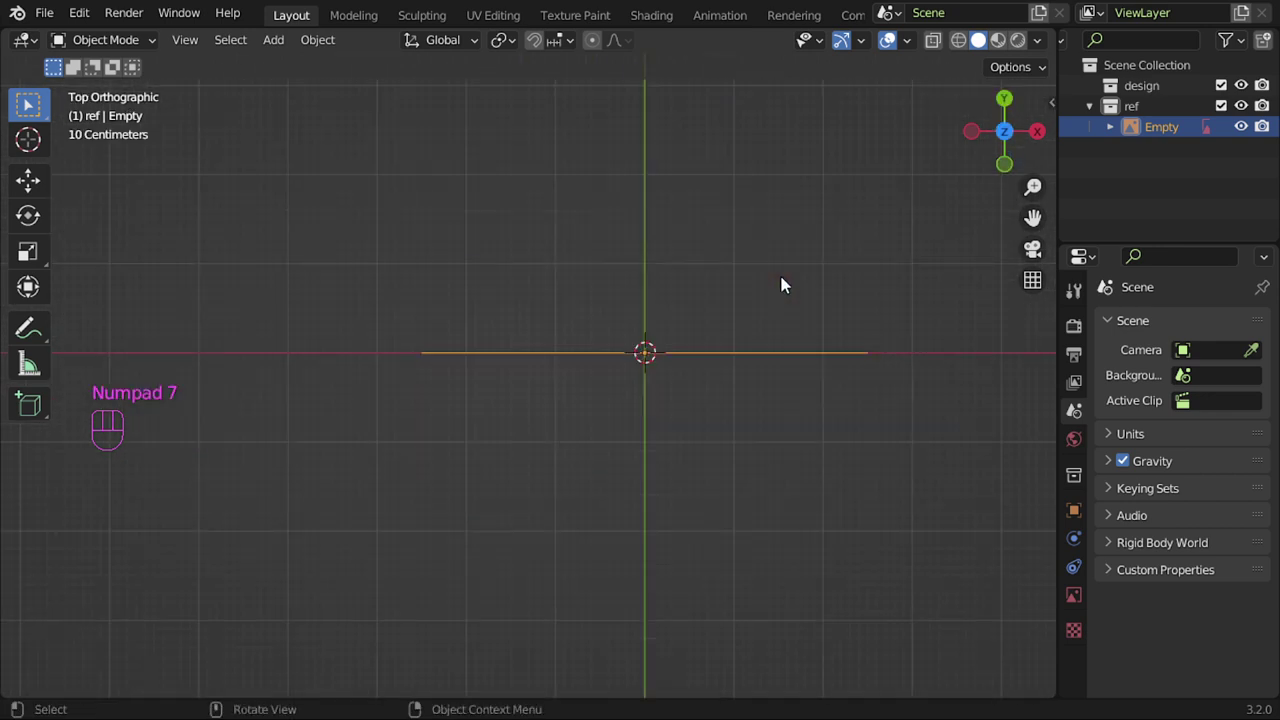
pyautogui.press('x')
pyautogui.click(779, 275)
# Step: Add a camera at the origin and rotate it 90 degrees about the X axis
pyautogui.hotkey('shift', 'a')
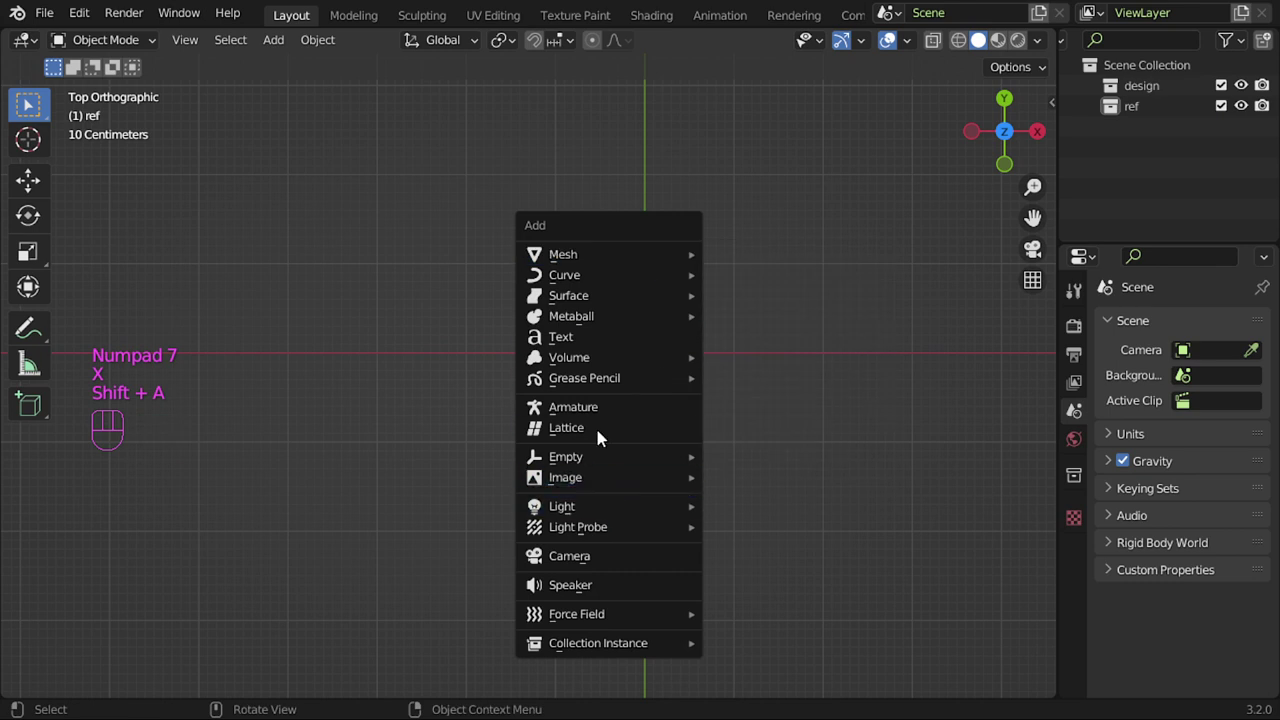
pyautogui.click(620, 557)
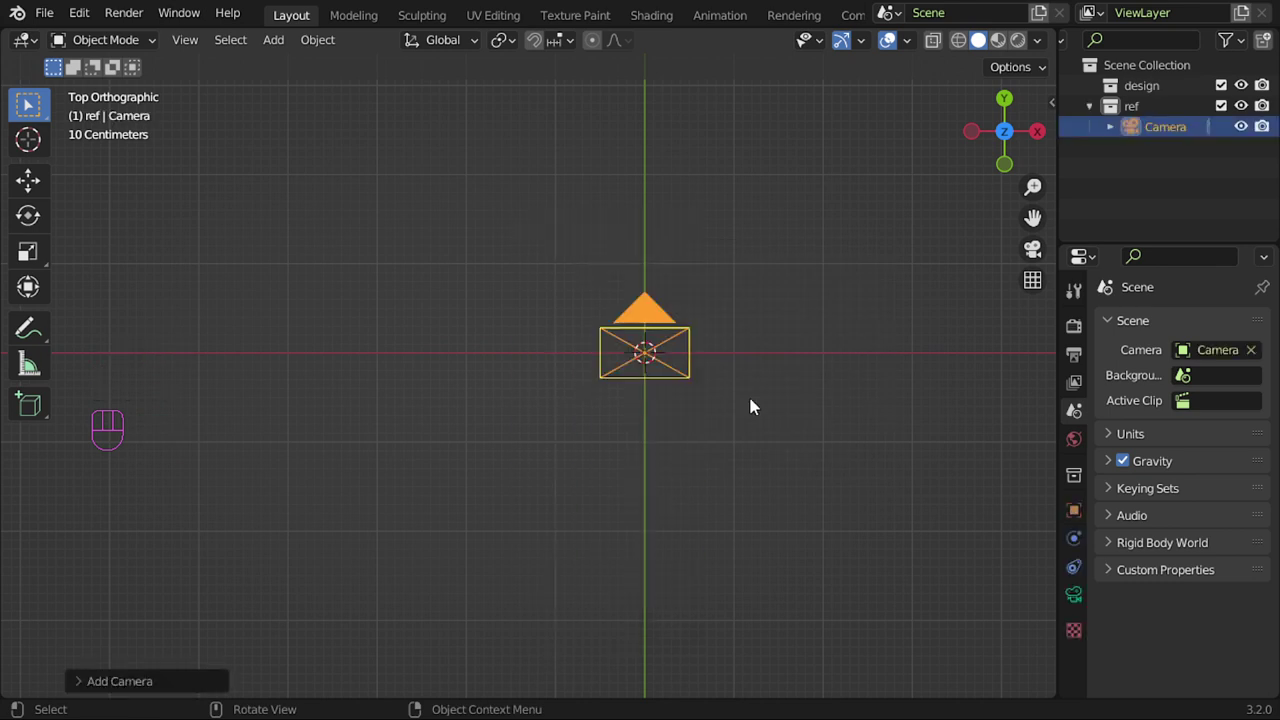
pyautogui.write('rx90')
pyautogui.press('Return')
# Step: Move the camera back along the Y axis, away from the origin, and look through it
pyautogui.press('g')
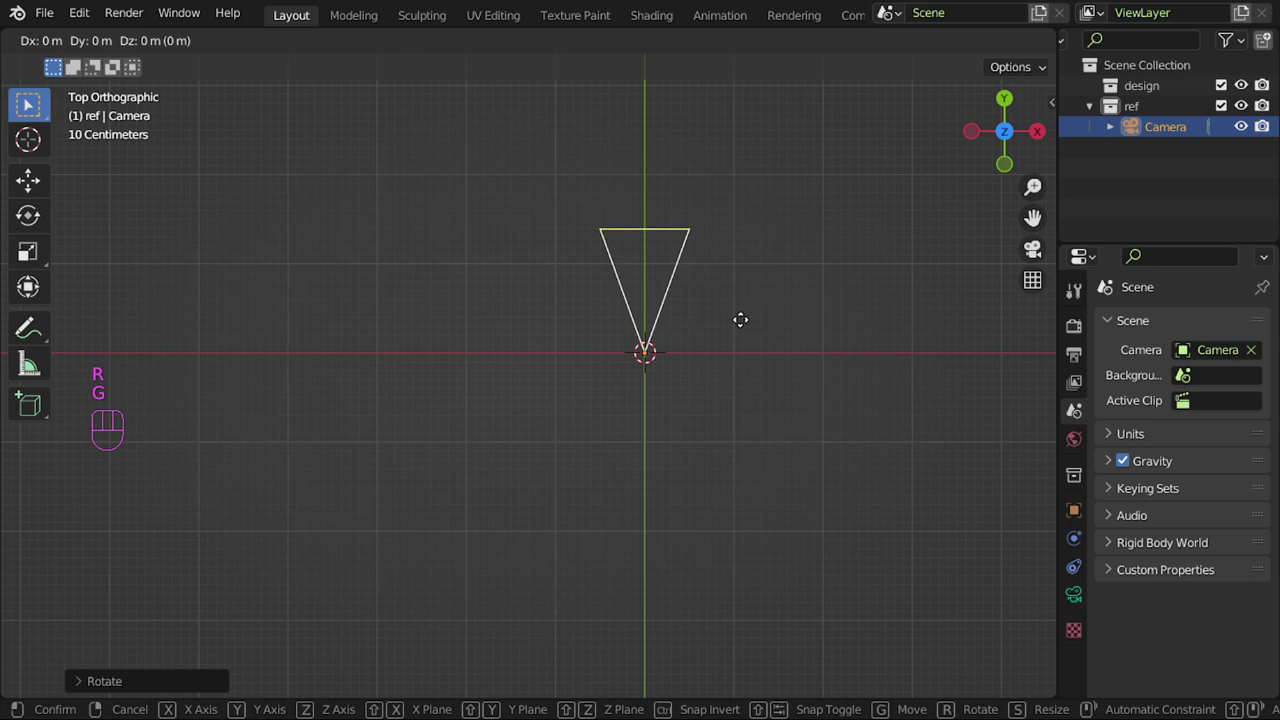
pyautogui.press('y')
pyautogui.click(747, 591)
pyautogui.press('KP_0')
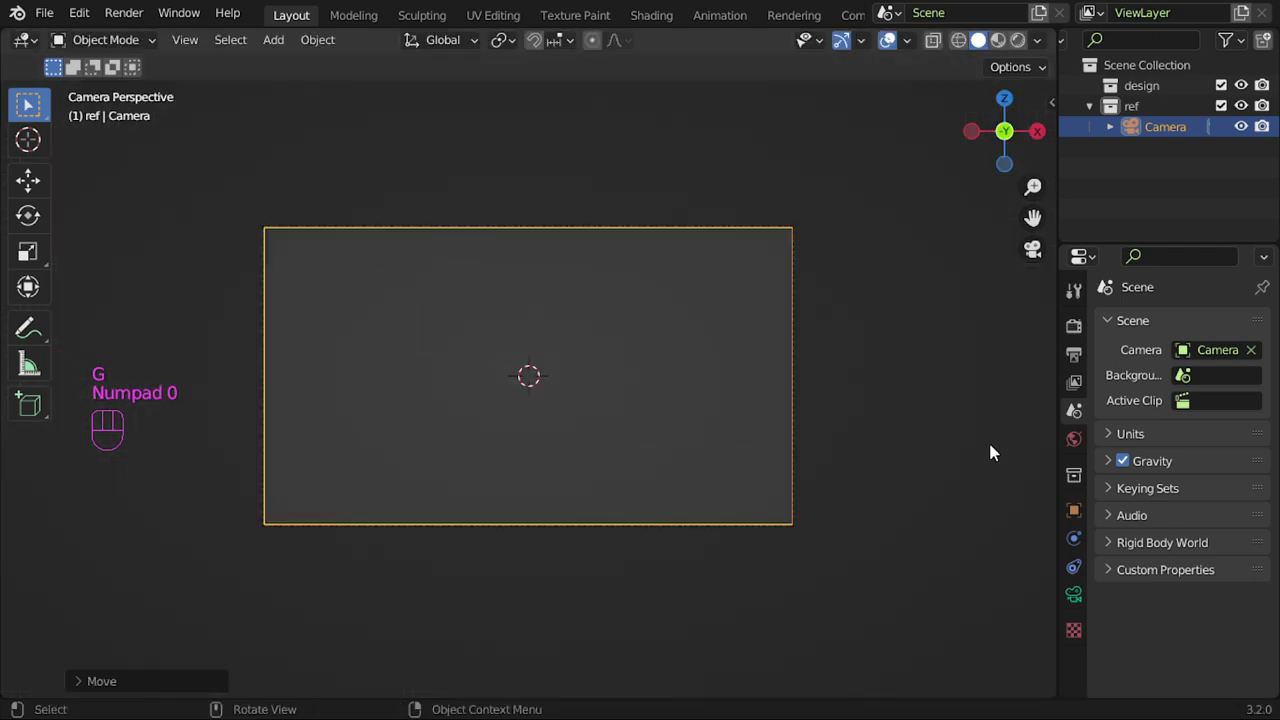
# Step: Set the camera's lens type to Orthographic
pyautogui.click(1073, 594)
pyautogui.click(1176, 386)
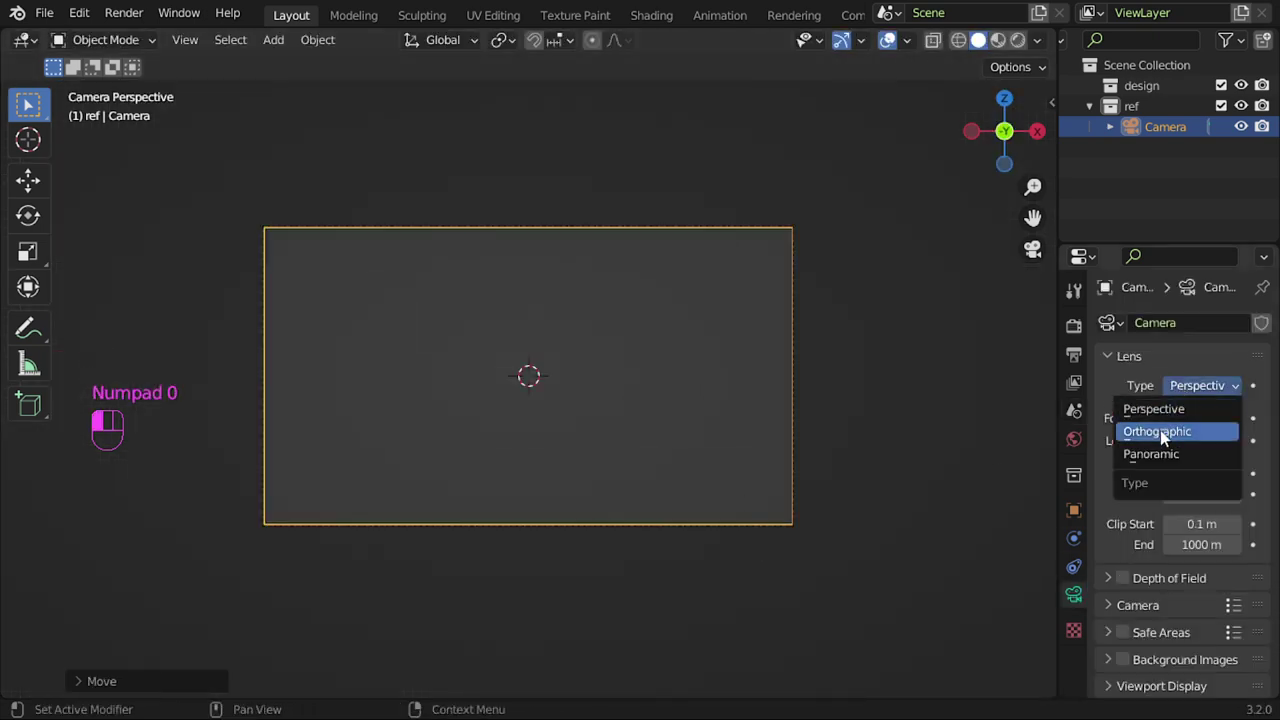
pyautogui.click(1160, 430)
# Step: Enable background images for the camera and load the Coffee Psycho sign photo as its background
pyautogui.click(1115, 356)
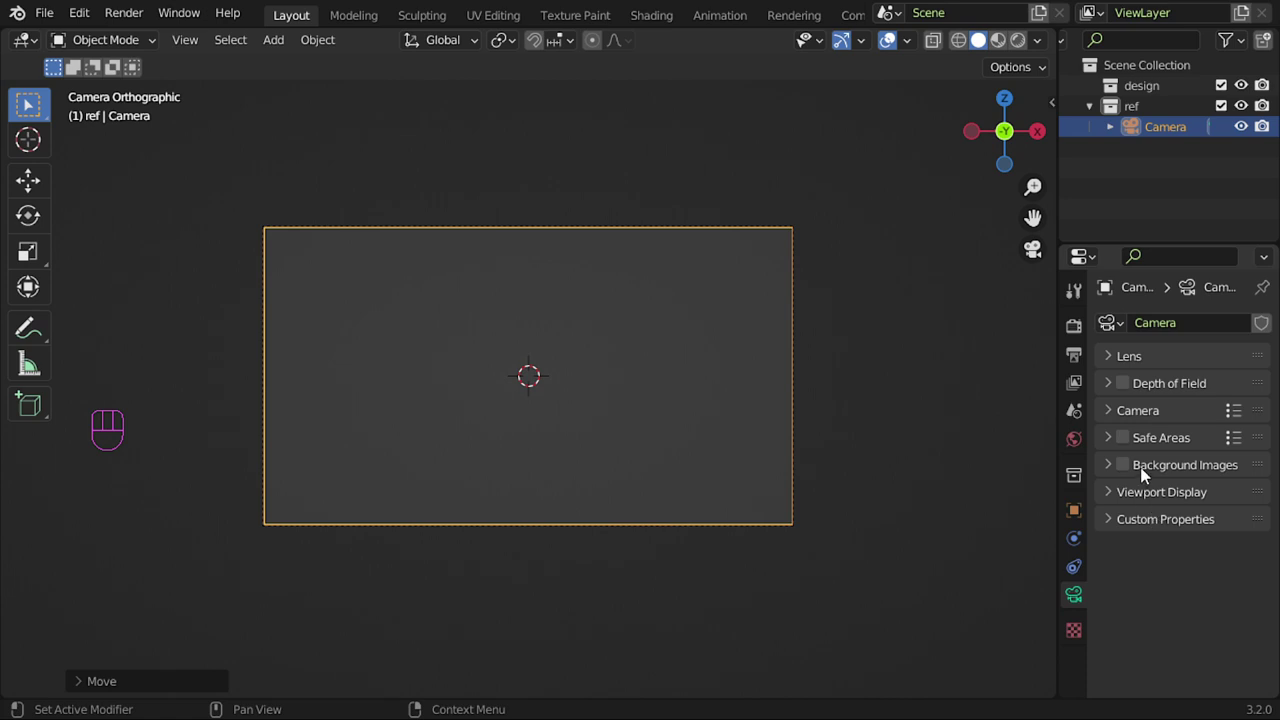
pyautogui.click(1120, 466)
pyautogui.click(1172, 493)
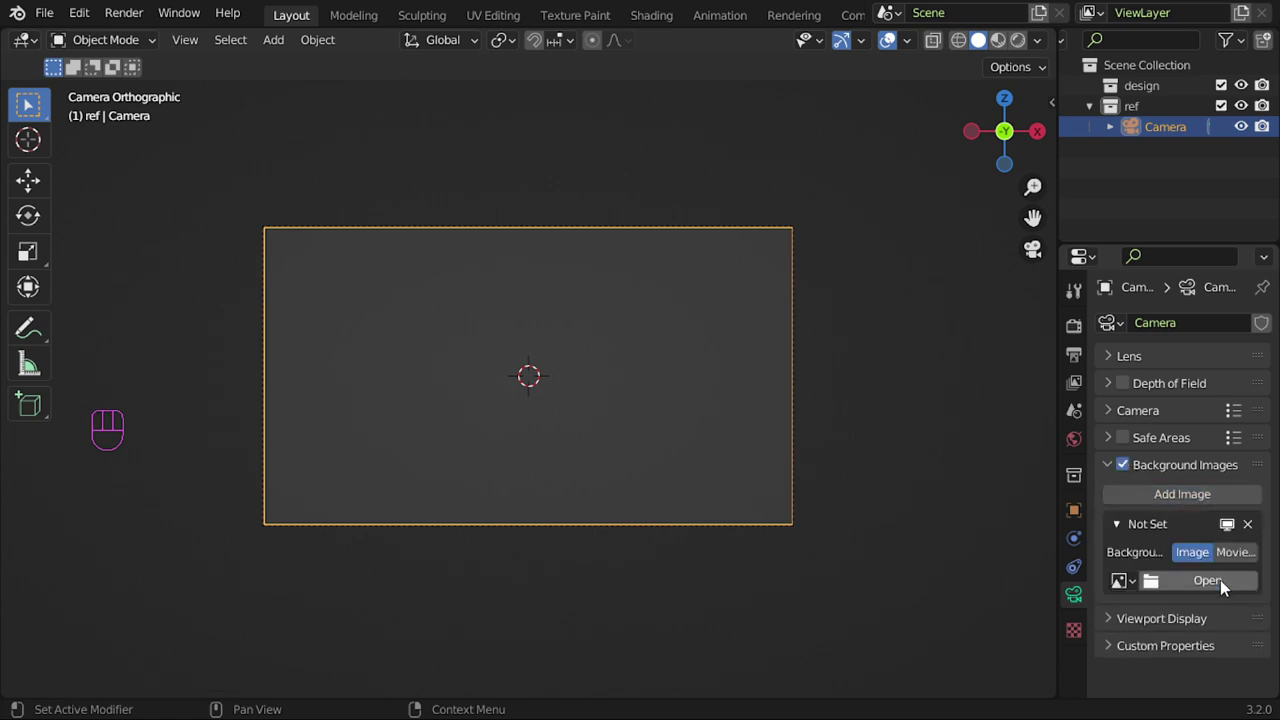
pyautogui.keyDown('ctrl'); pyautogui.click(1207, 581); pyautogui.keyUp('ctrl')
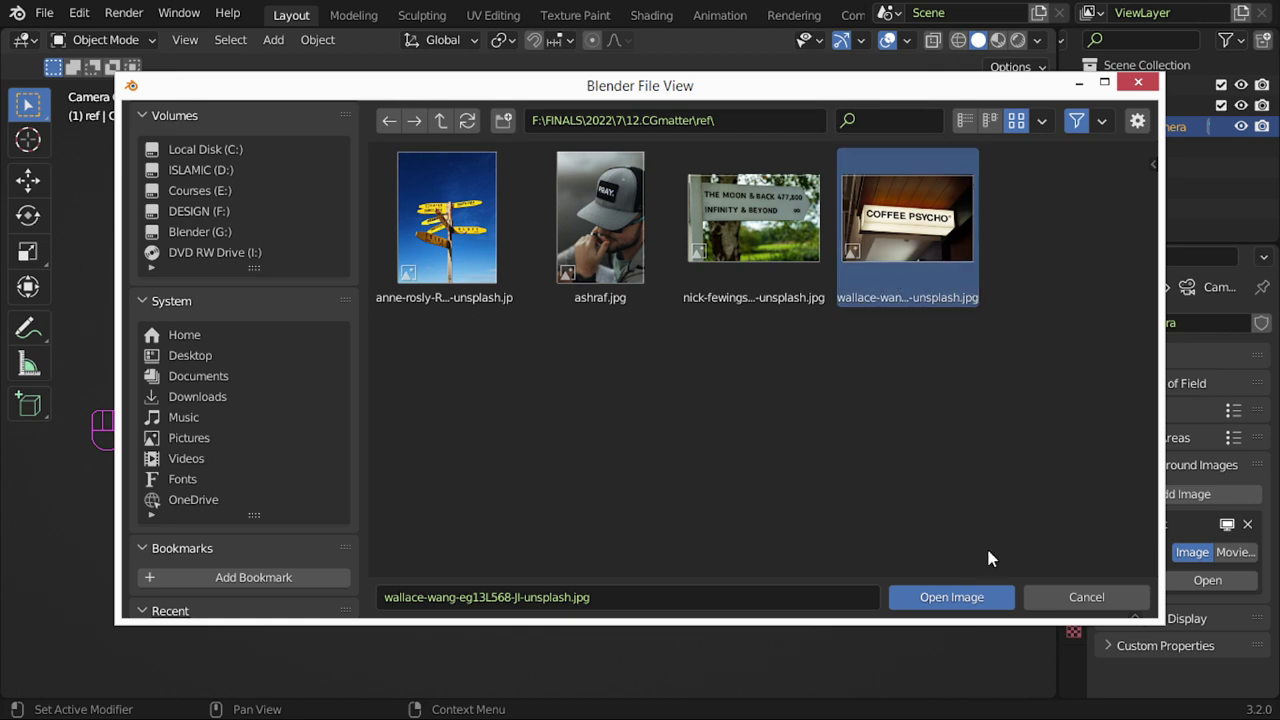
pyautogui.click(982, 597)
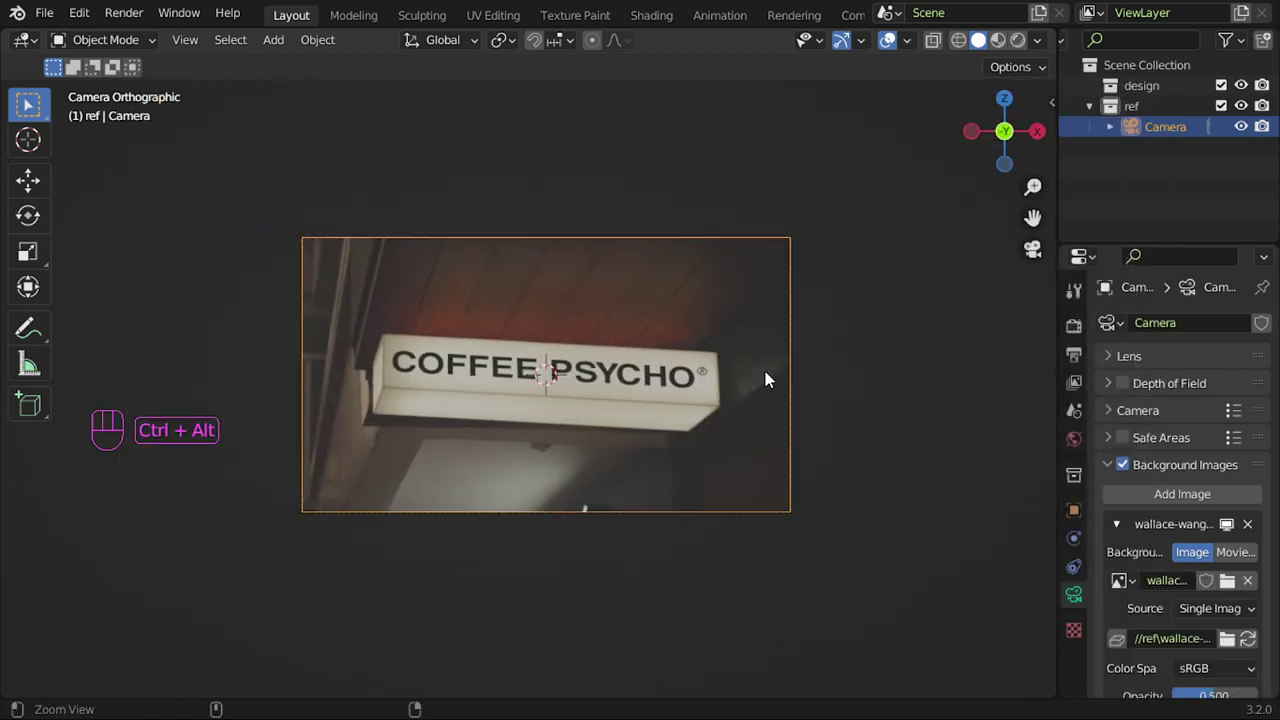
# Step: Set the render resolution to 6000 px by 4000 px to match the photo's proportions
pyautogui.scroll(3, 765, 371)
pyautogui.click(1074, 354)
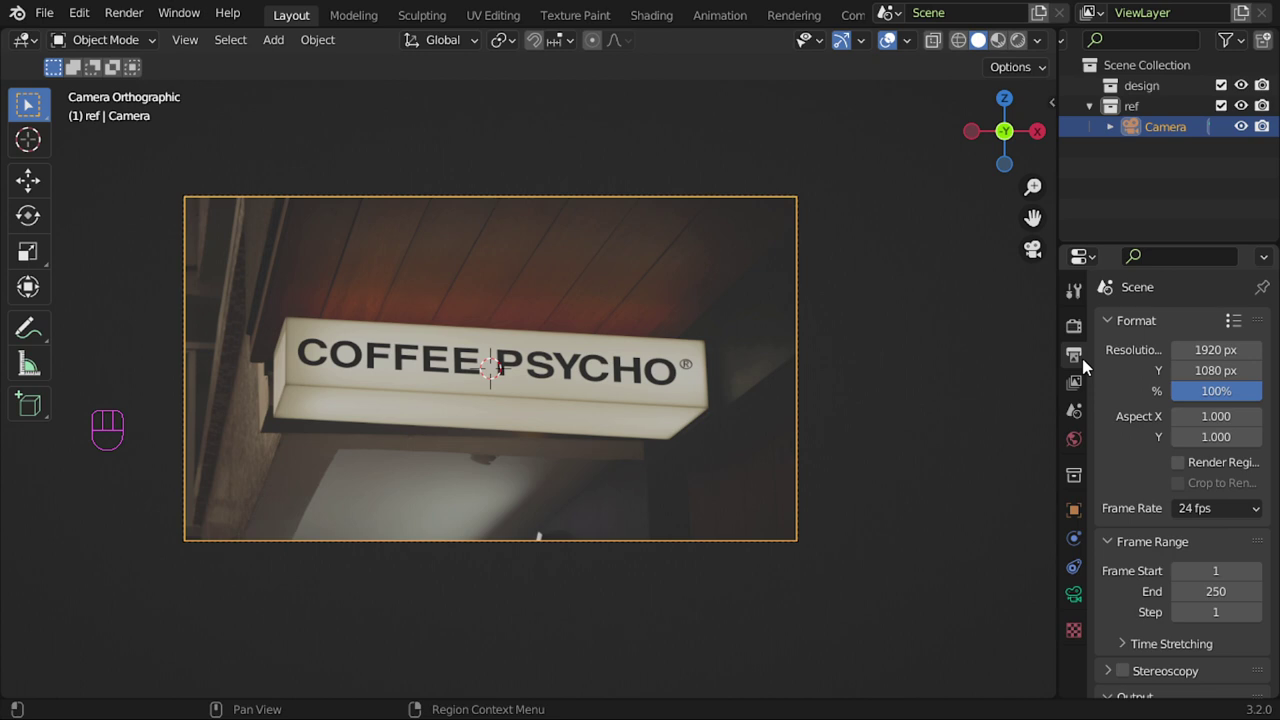
pyautogui.click(1222, 349)
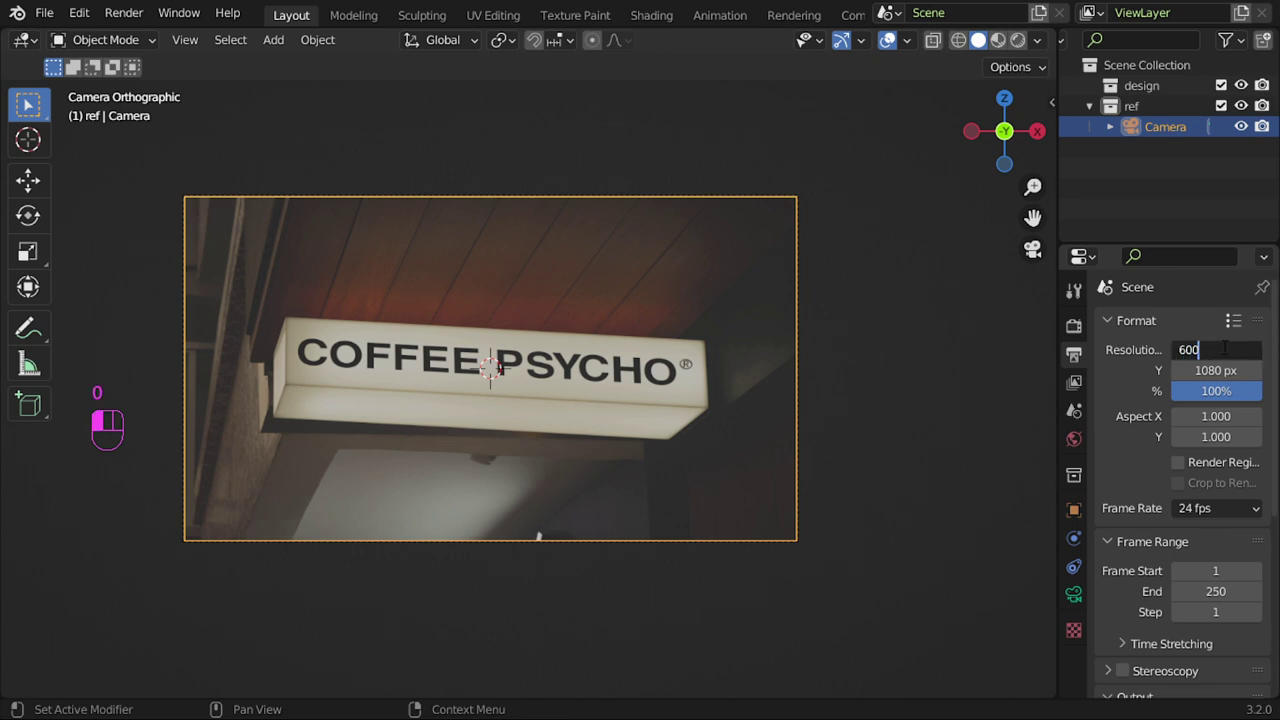
pyautogui.write('6000')
pyautogui.press('Return')
pyautogui.click(1216, 370)
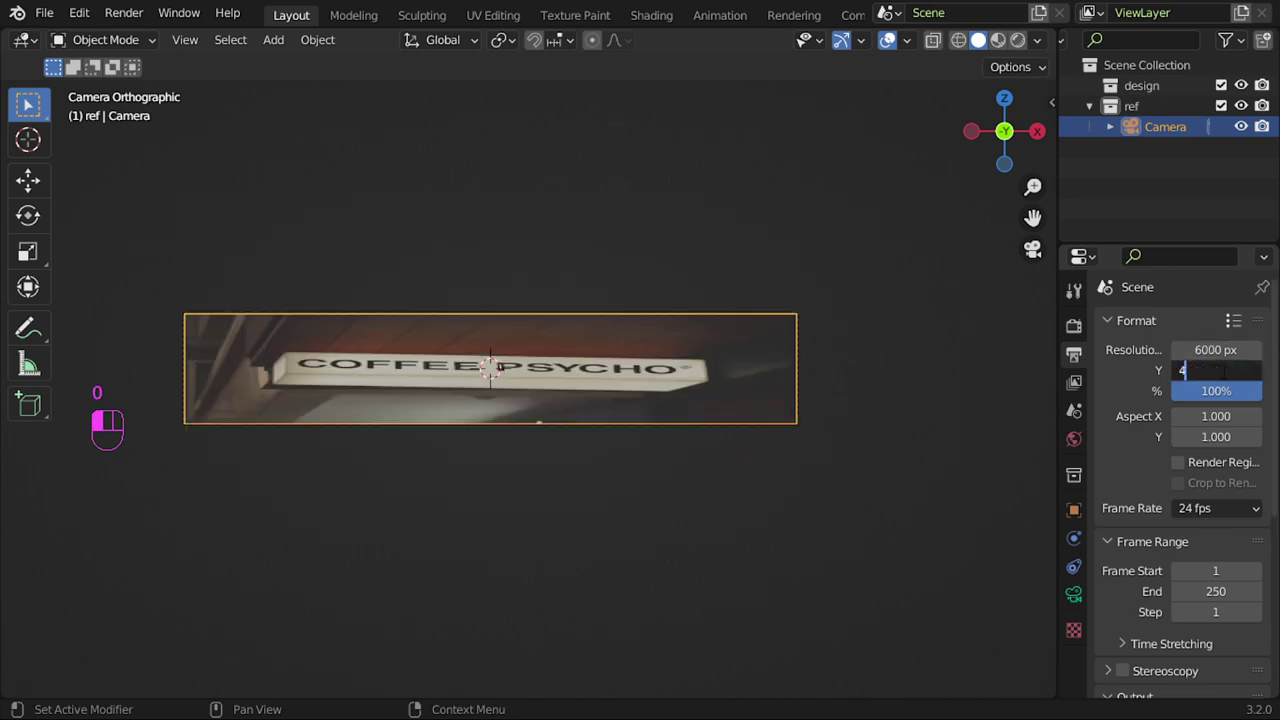
pyautogui.write('4000')
pyautogui.press('Return')
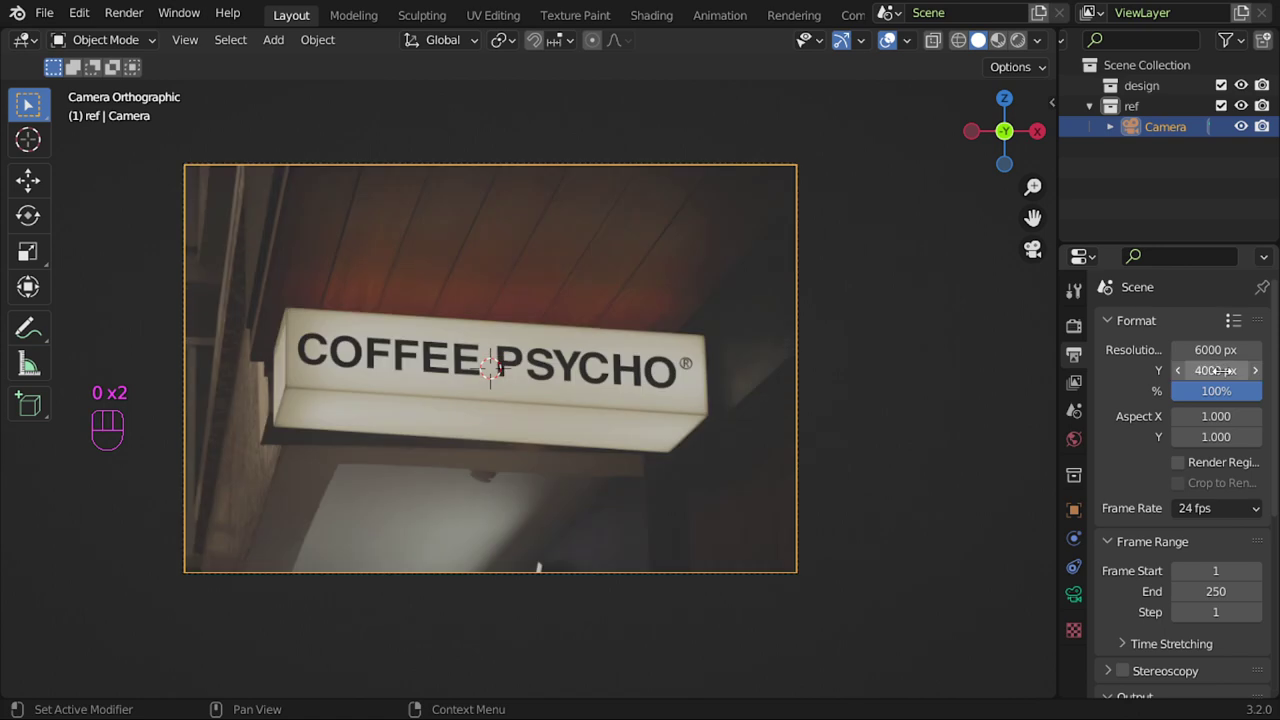
# Step: Add a plane mesh at the origin and rotate it 90 degrees about X so it faces the camera
pyautogui.scroll(2, 705, 389)
pyautogui.scroll(-2, 725, 385)
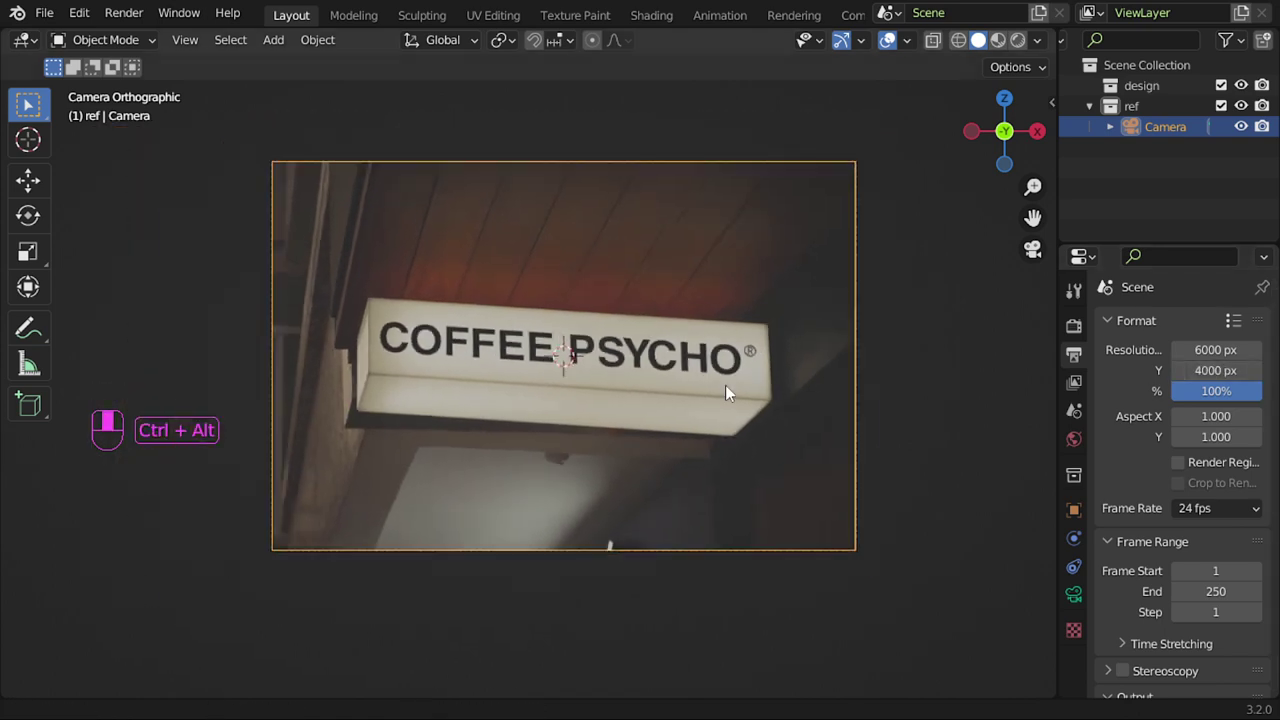
pyautogui.press('KP_7')
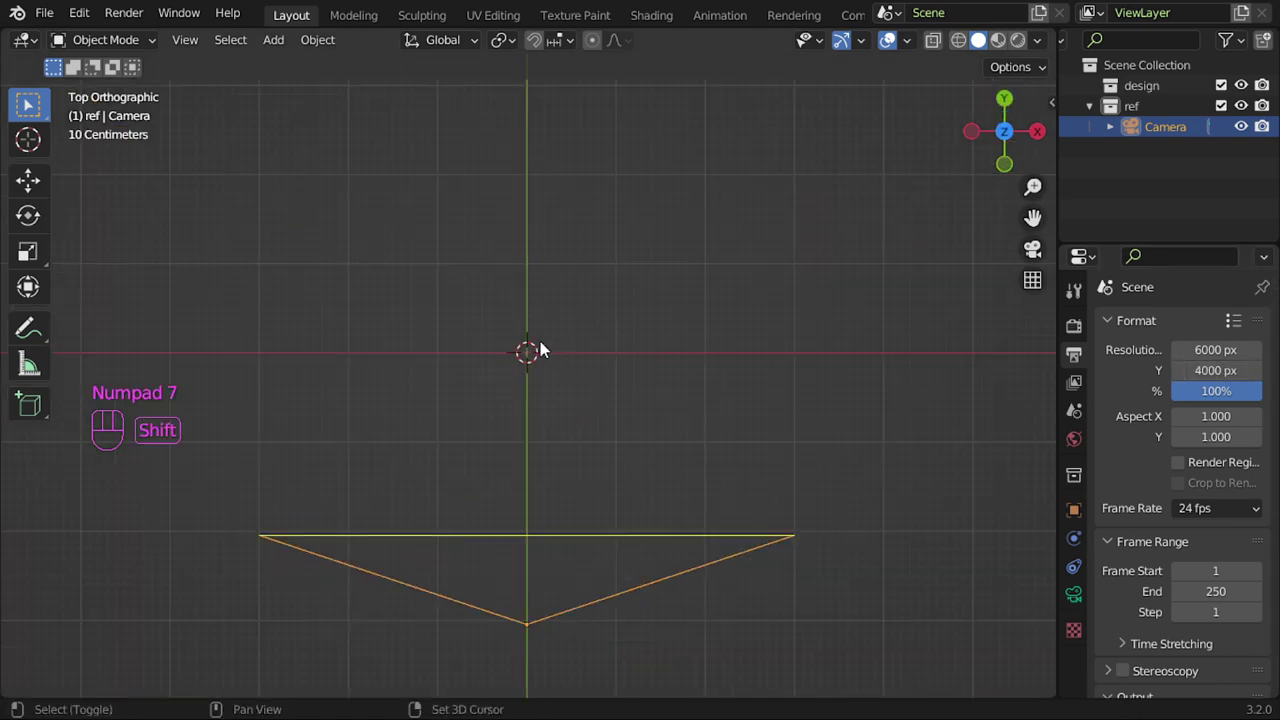
pyautogui.hotkey('shift', 'a')
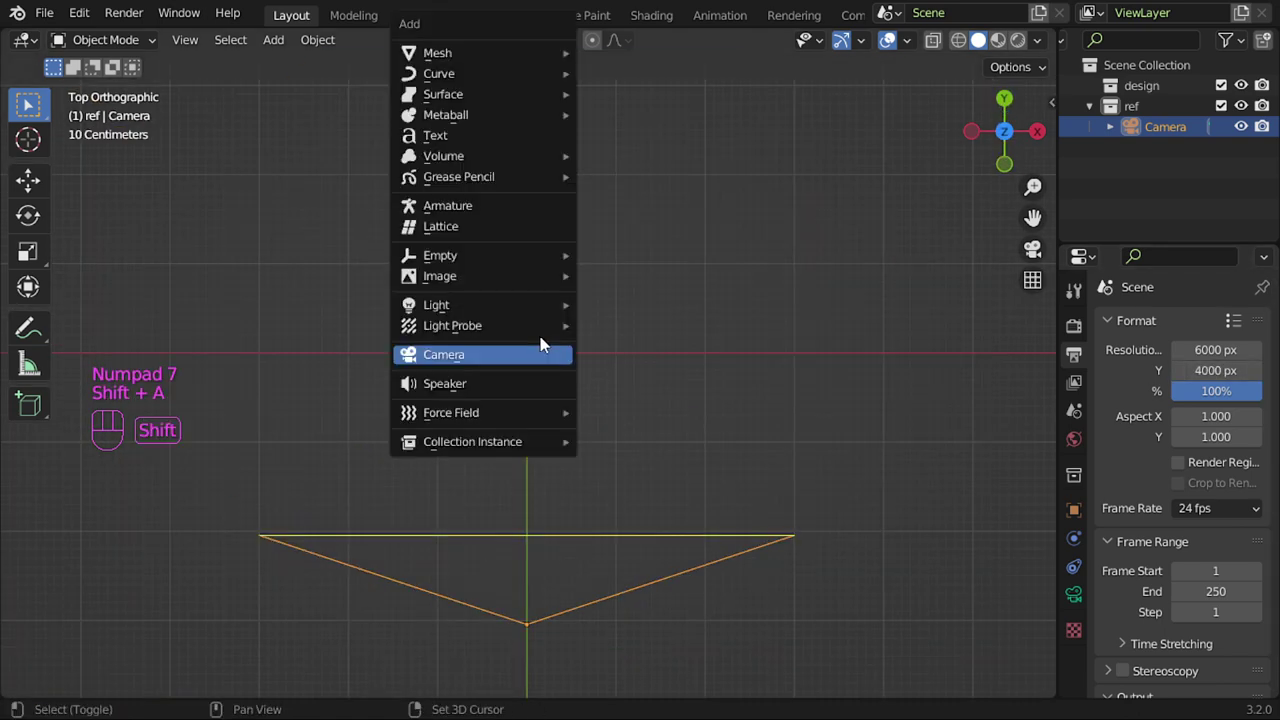
pyautogui.moveTo(500, 52)
pyautogui.click(623, 52)
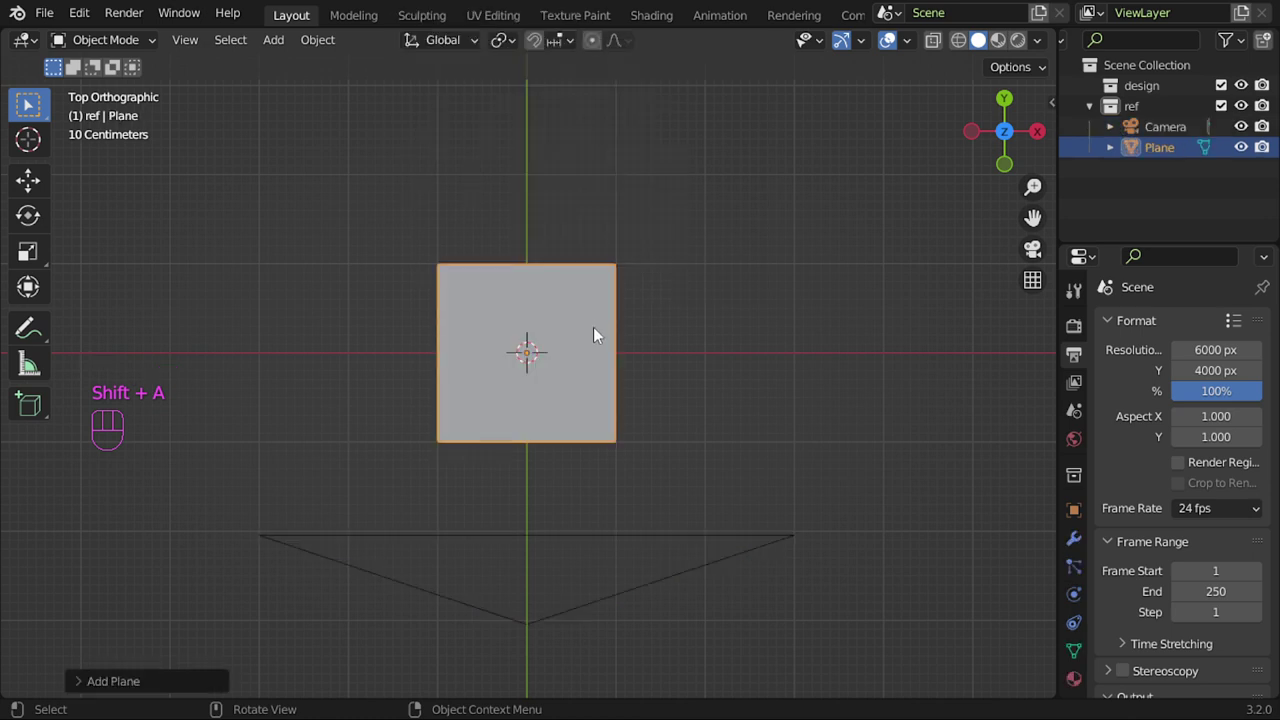
pyautogui.press('KP_0')
pyautogui.write('rx90')
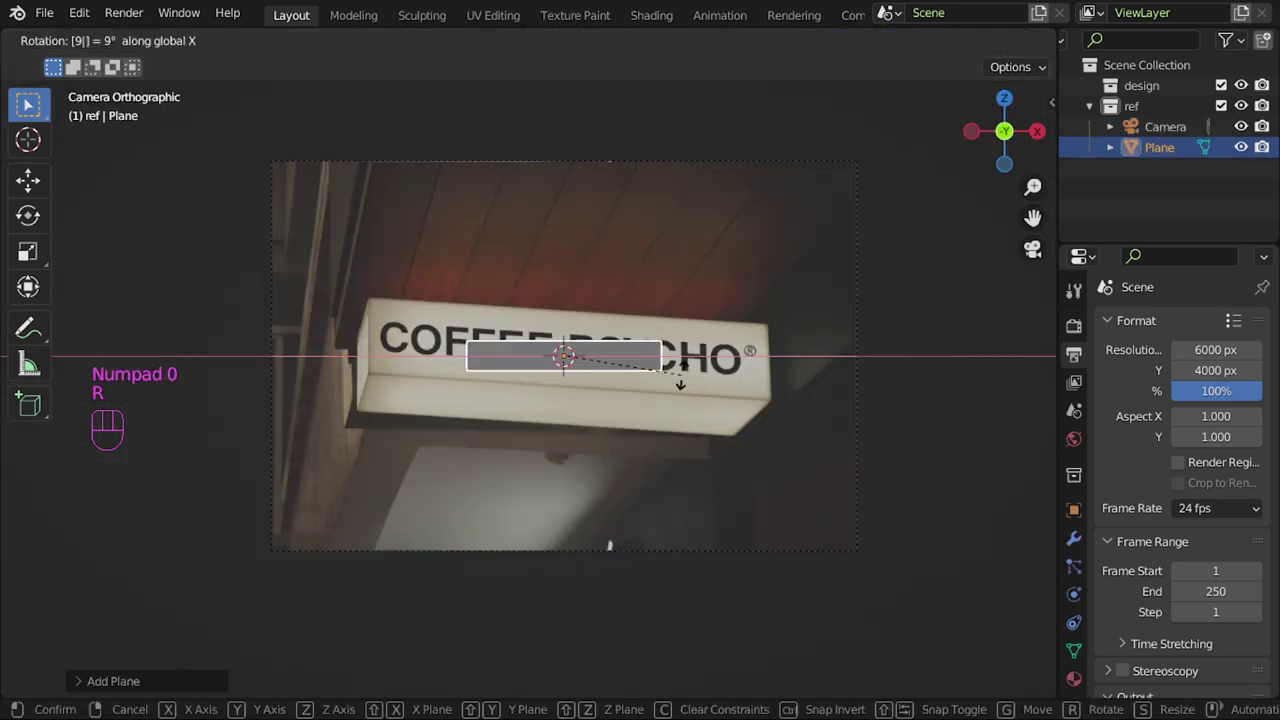
pyautogui.press('Return')
# Step: Scale the plane about 2.1 times along X to span the sign's width, and switch the viewport to wireframe shading
pyautogui.scroll(2, 684, 380)
pyautogui.keyDown('shift'); pyautogui.moveTo(729, 366); pyautogui.dragTo(767, 372, button='middle'); pyautogui.keyUp('shift')
pyautogui.press('s')
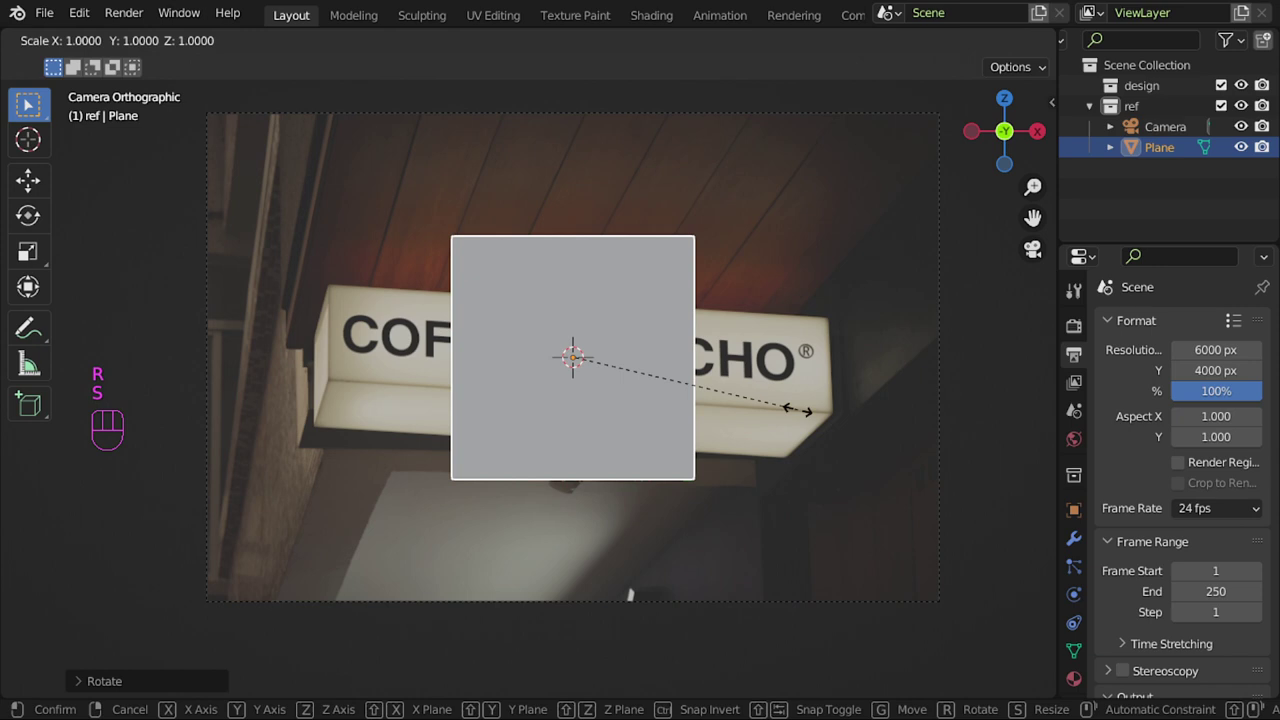
pyautogui.press('x')
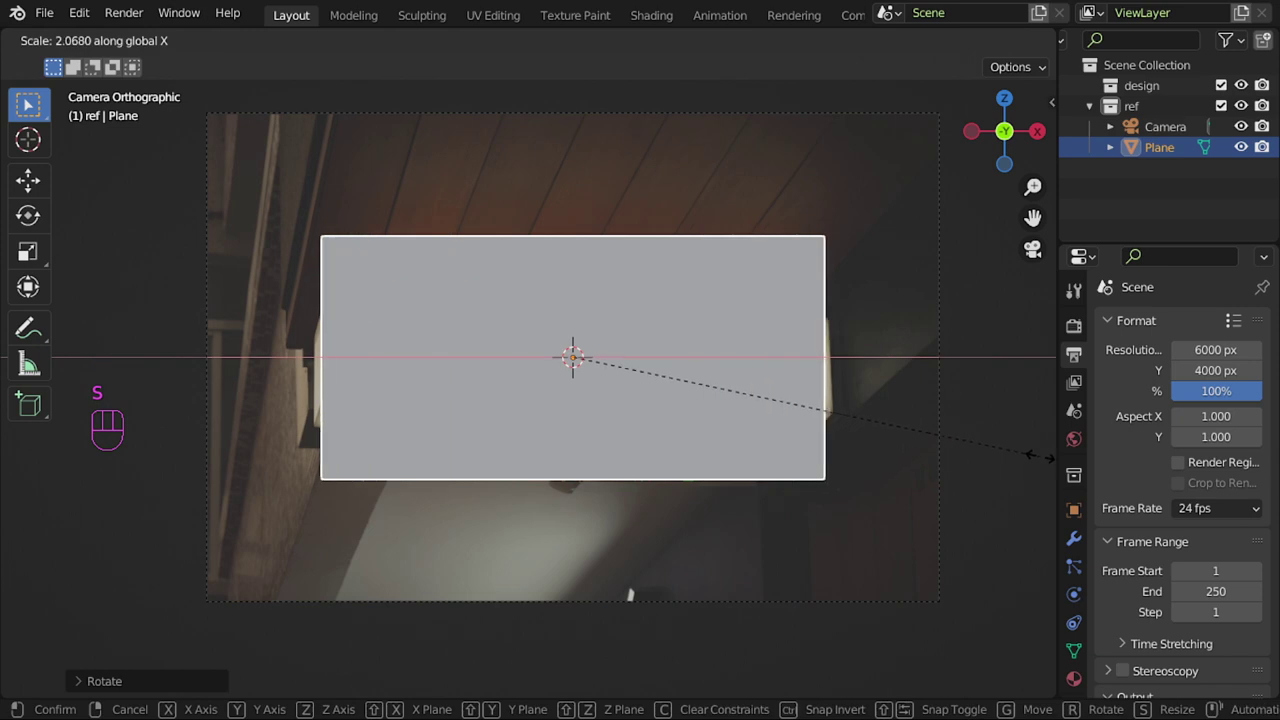
pyautogui.click(1047, 453)
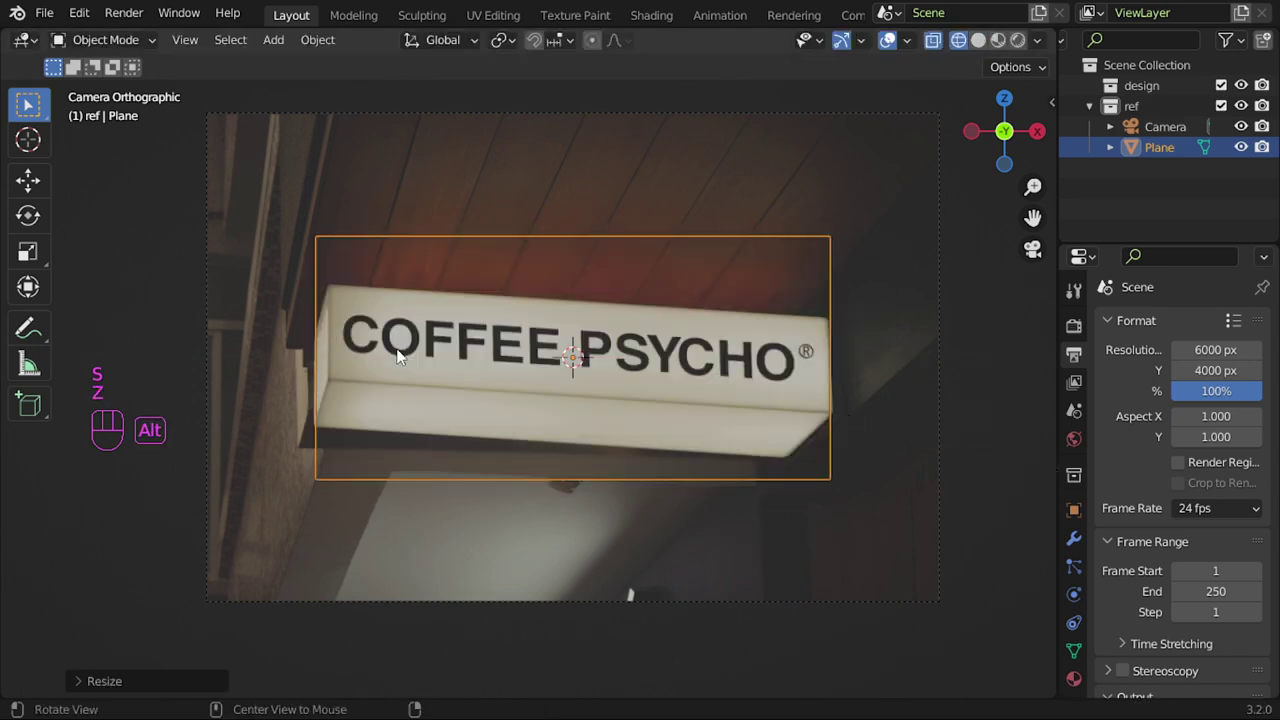
# Step: Enter Edit Mode on the plane and enable the Hidden Wire viewport overlay
pyautogui.scroll(2, 529, 443)
pyautogui.press('Tab')
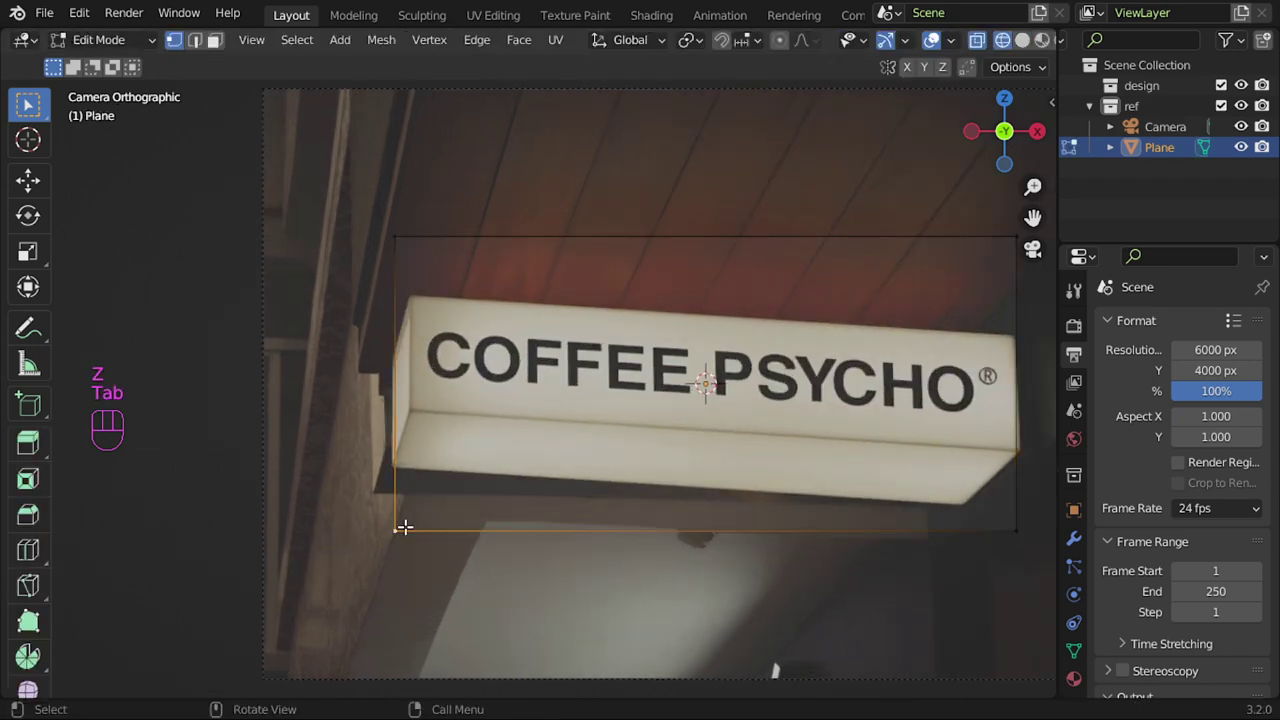
pyautogui.click(904, 41)
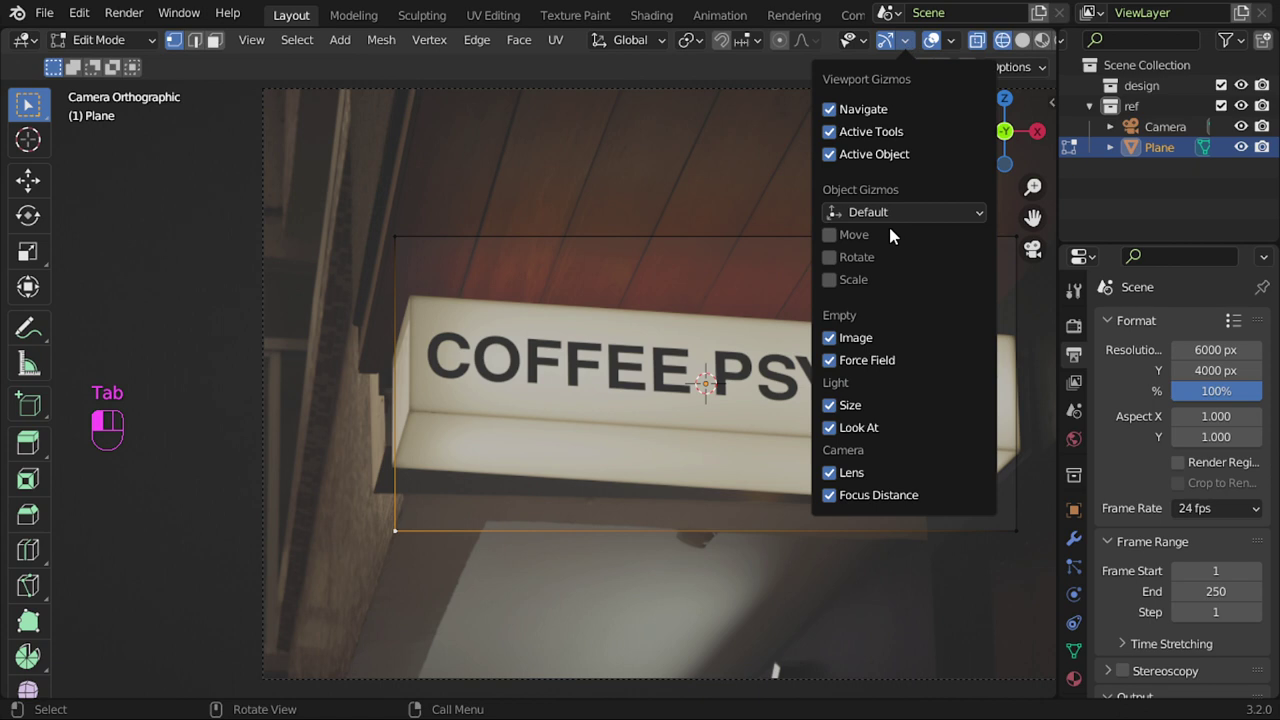
pyautogui.click(951, 40)
pyautogui.click(823, 598)
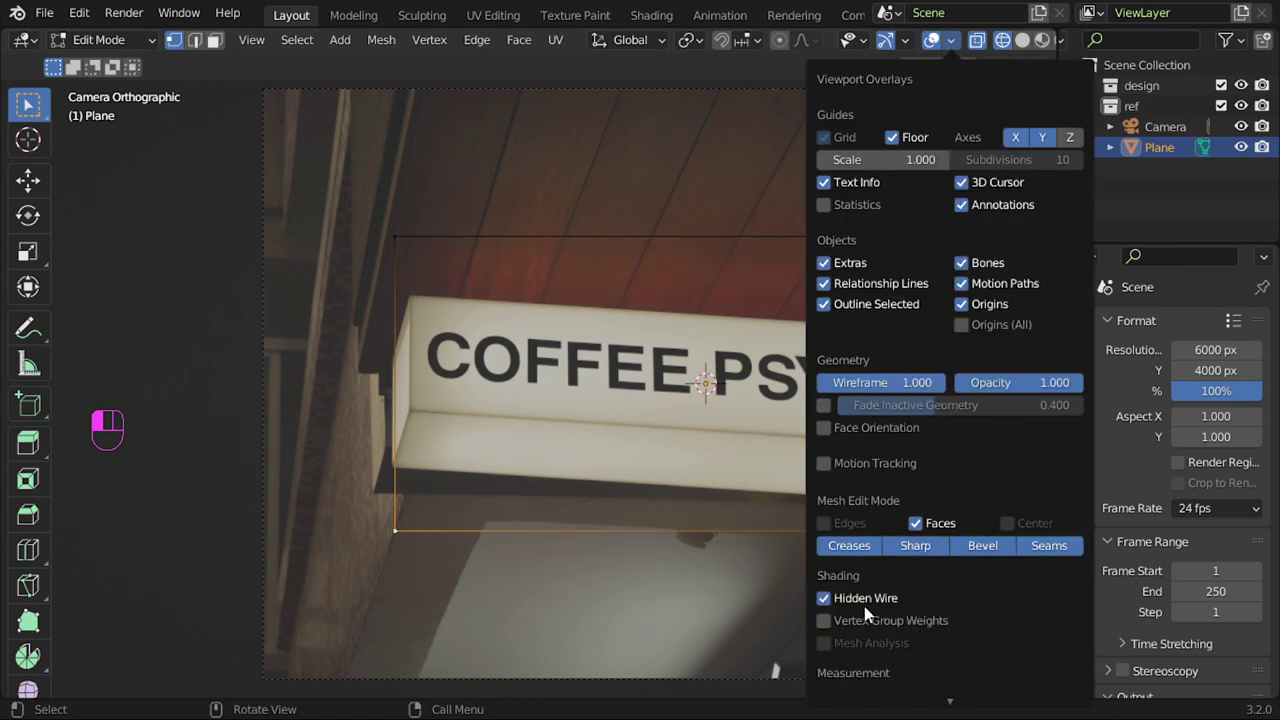
# Step: Move the plane's two bottom vertices onto the lower corners of the sign's front face
pyautogui.click(423, 526)
pyautogui.press('g')
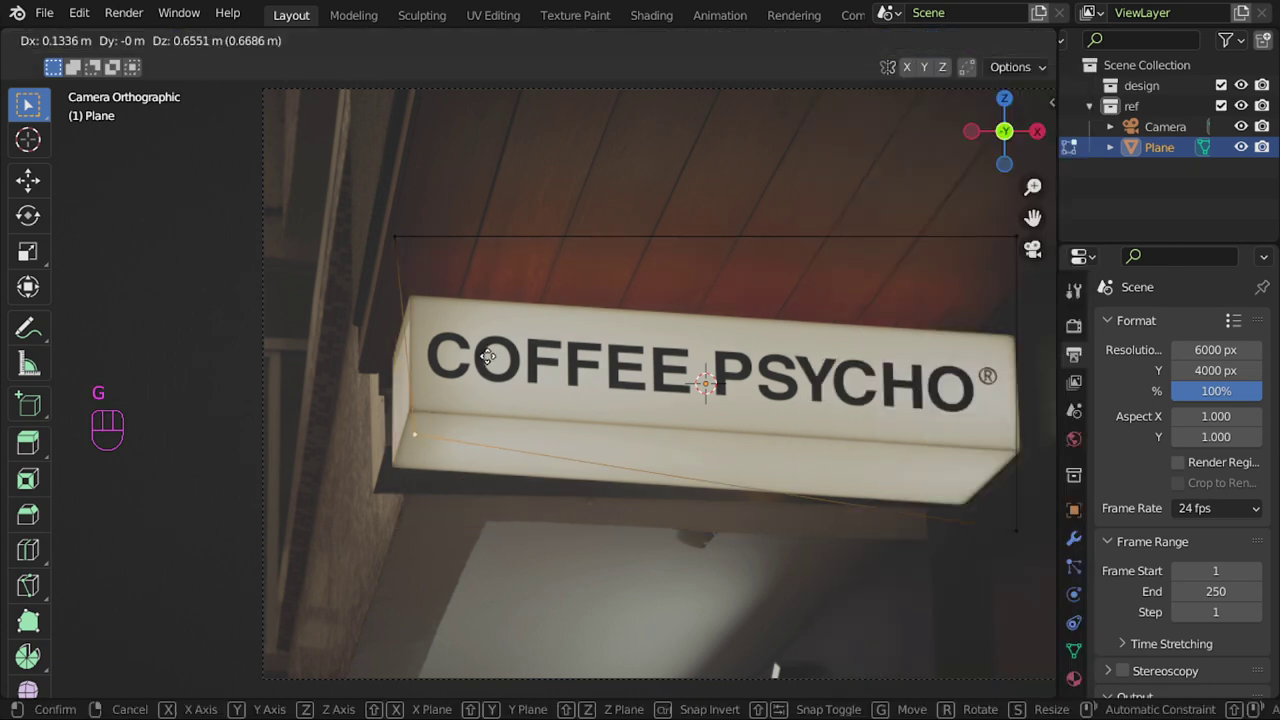
pyautogui.click(485, 358)
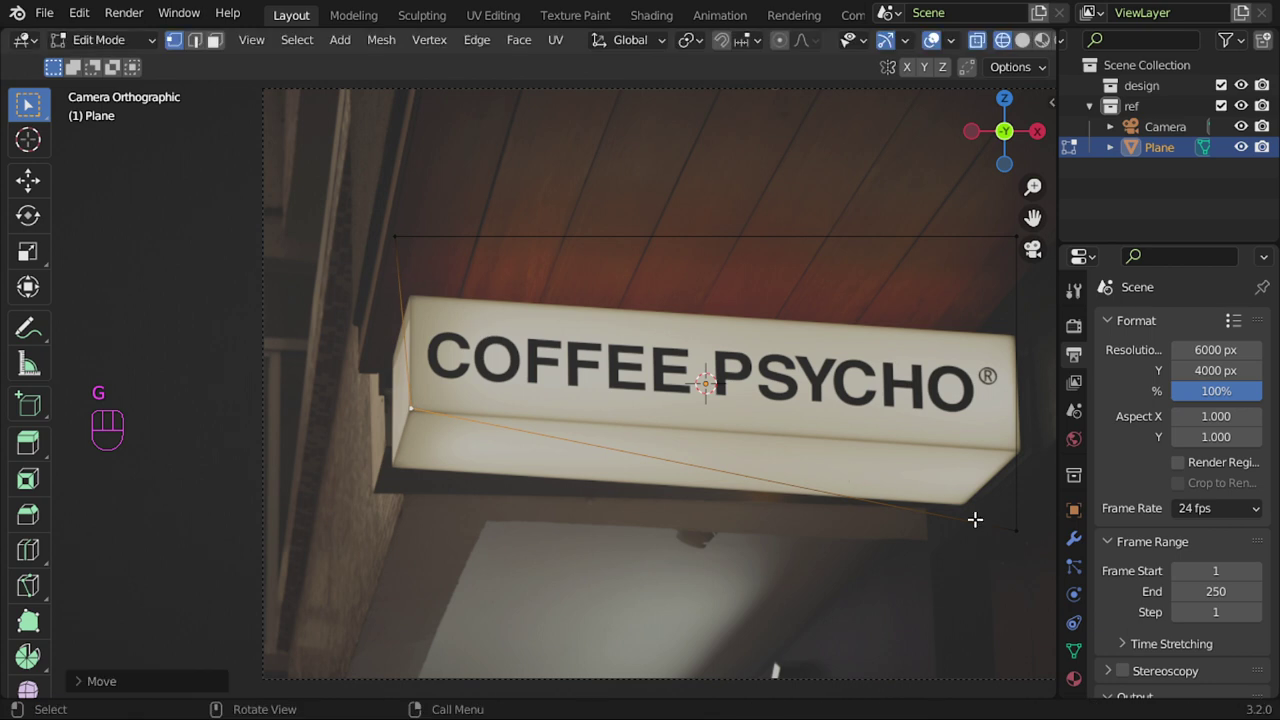
pyautogui.click(1012, 528)
pyautogui.keyDown('shift'); pyautogui.moveTo(1012, 528); pyautogui.dragTo(807, 524, button='middle'); pyautogui.keyUp('shift')
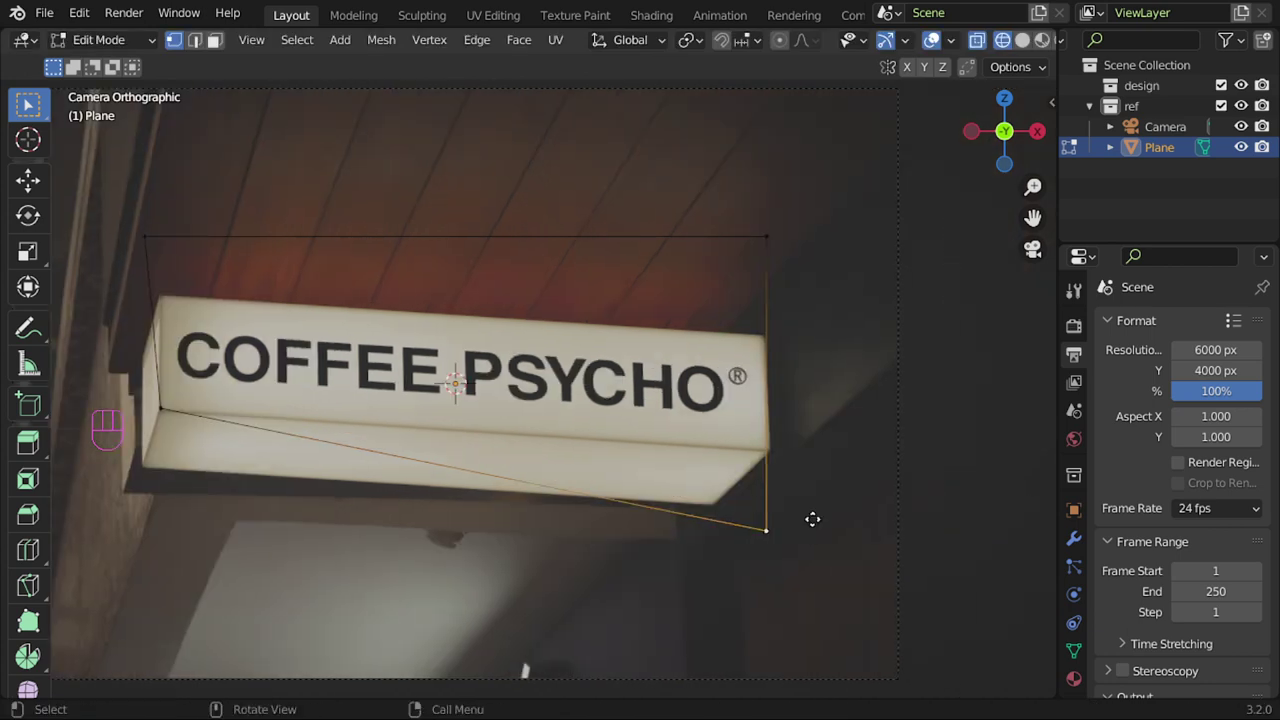
pyautogui.press('g')
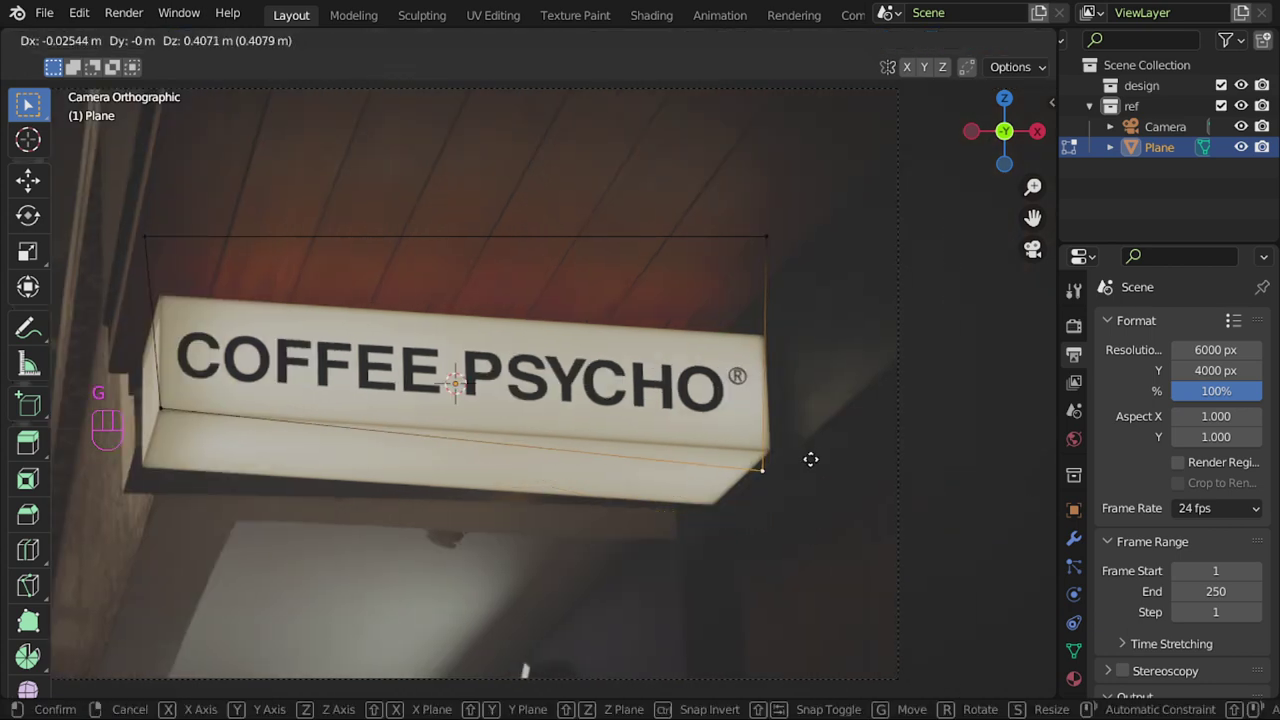
pyautogui.click(817, 438)
# Step: Move the plane's two top vertices onto the upper corners of the sign's front face
pyautogui.click(780, 233)
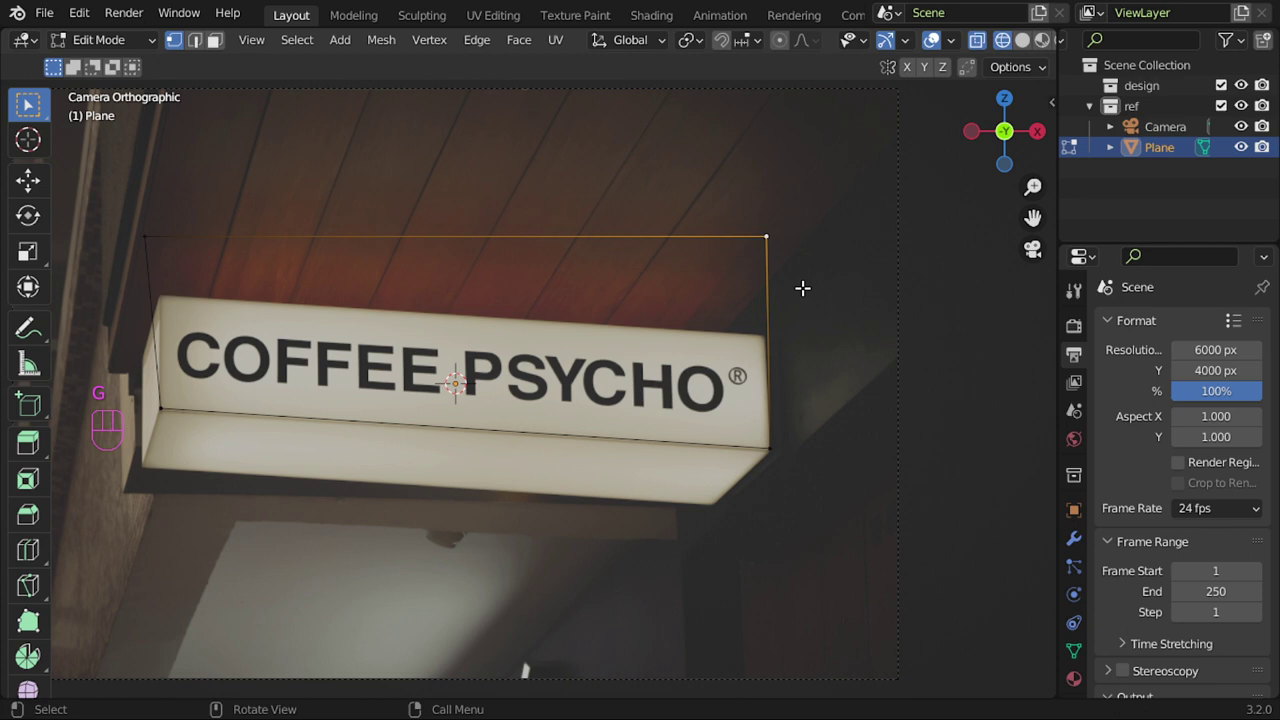
pyautogui.press('g')
pyautogui.press('z')
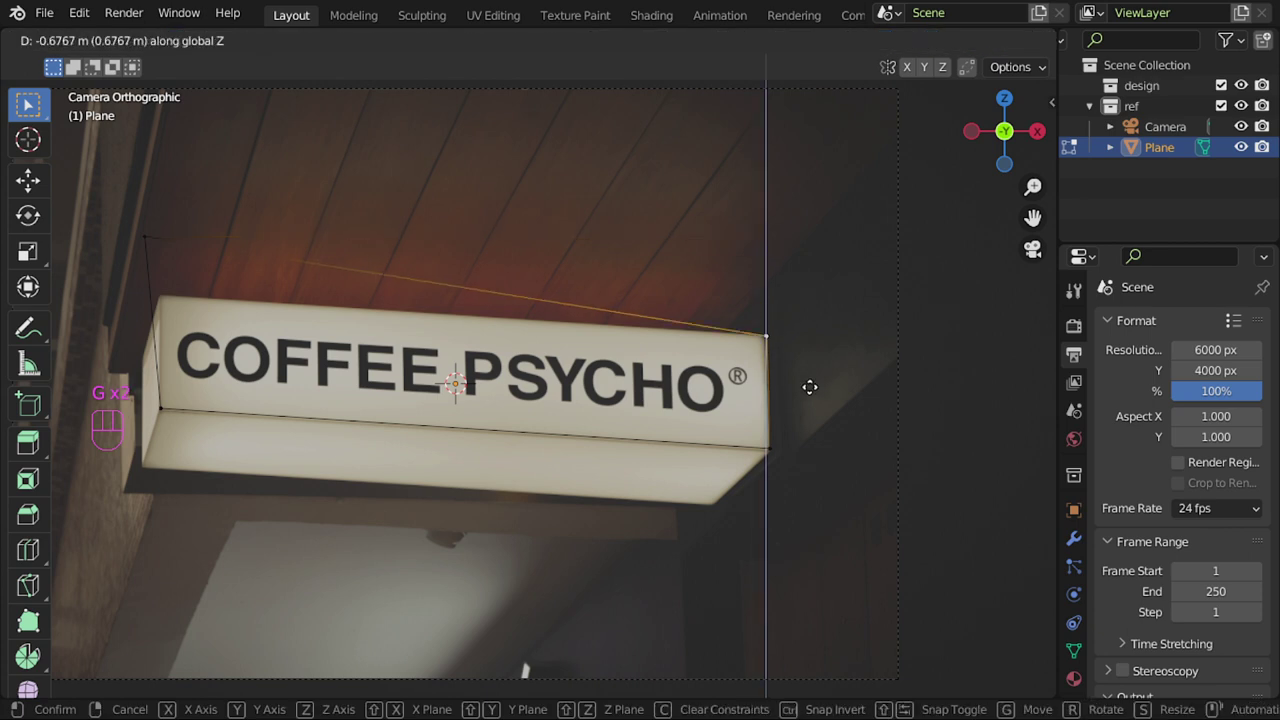
pyautogui.click(810, 380)
pyautogui.click(147, 237)
pyautogui.press('g')
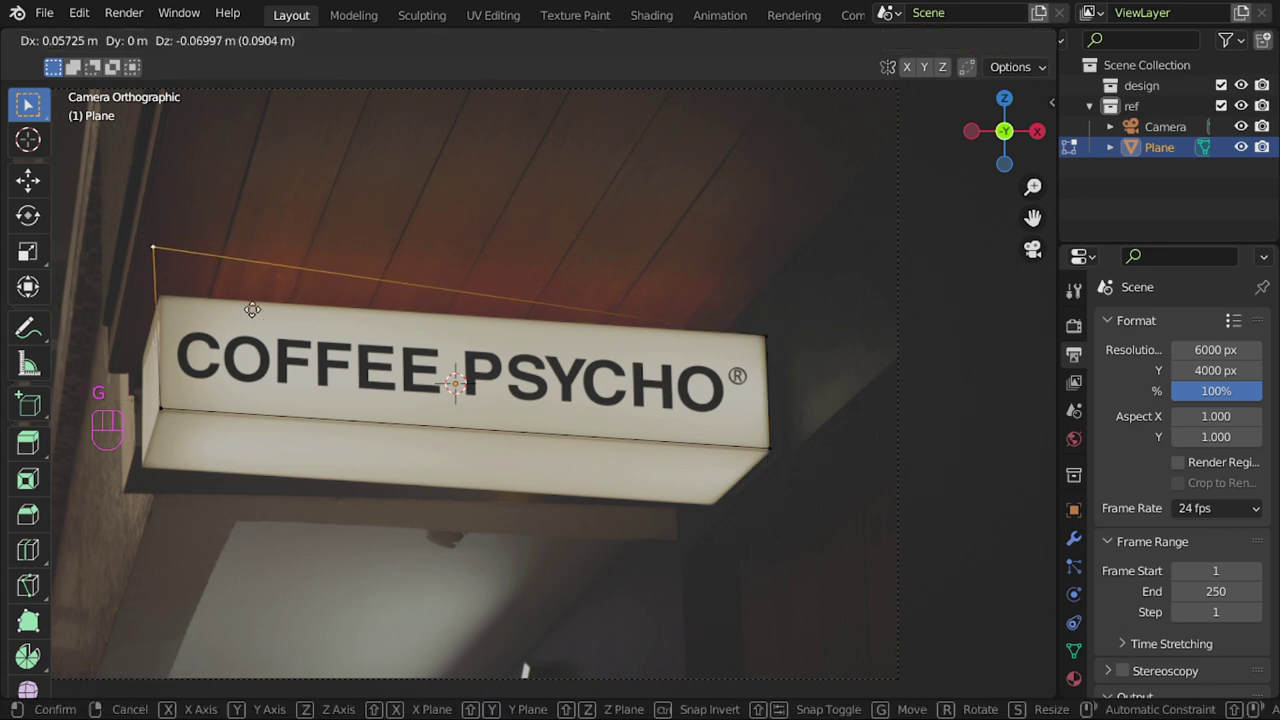
pyautogui.press('shift')
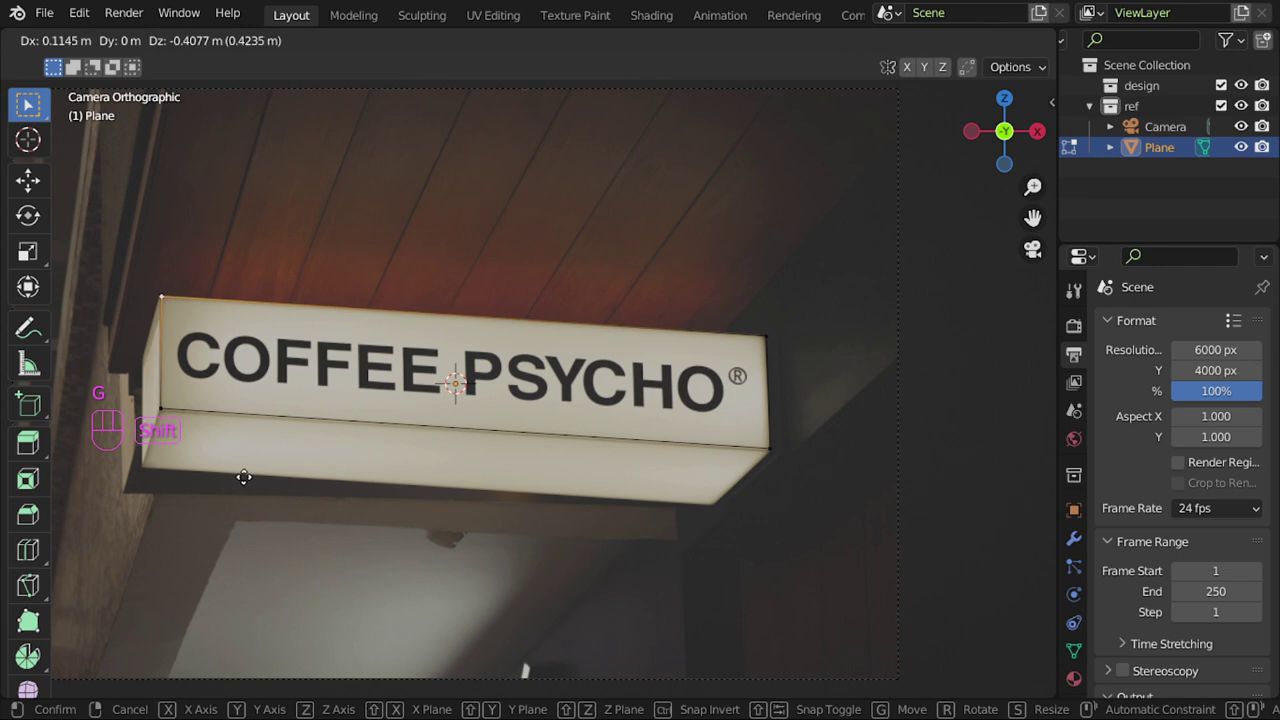
pyautogui.click(243, 472)
pyautogui.click(768, 337)
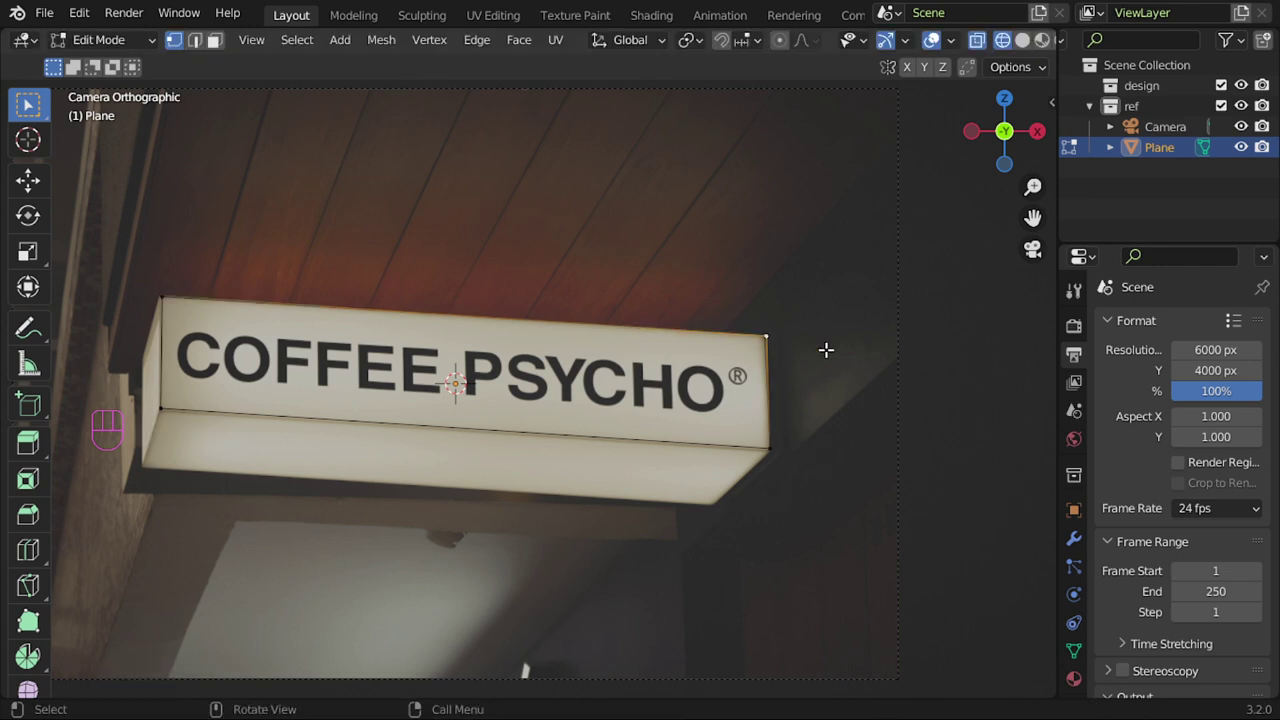
pyautogui.press('g')
pyautogui.press('shift')
pyautogui.click(790, 390)
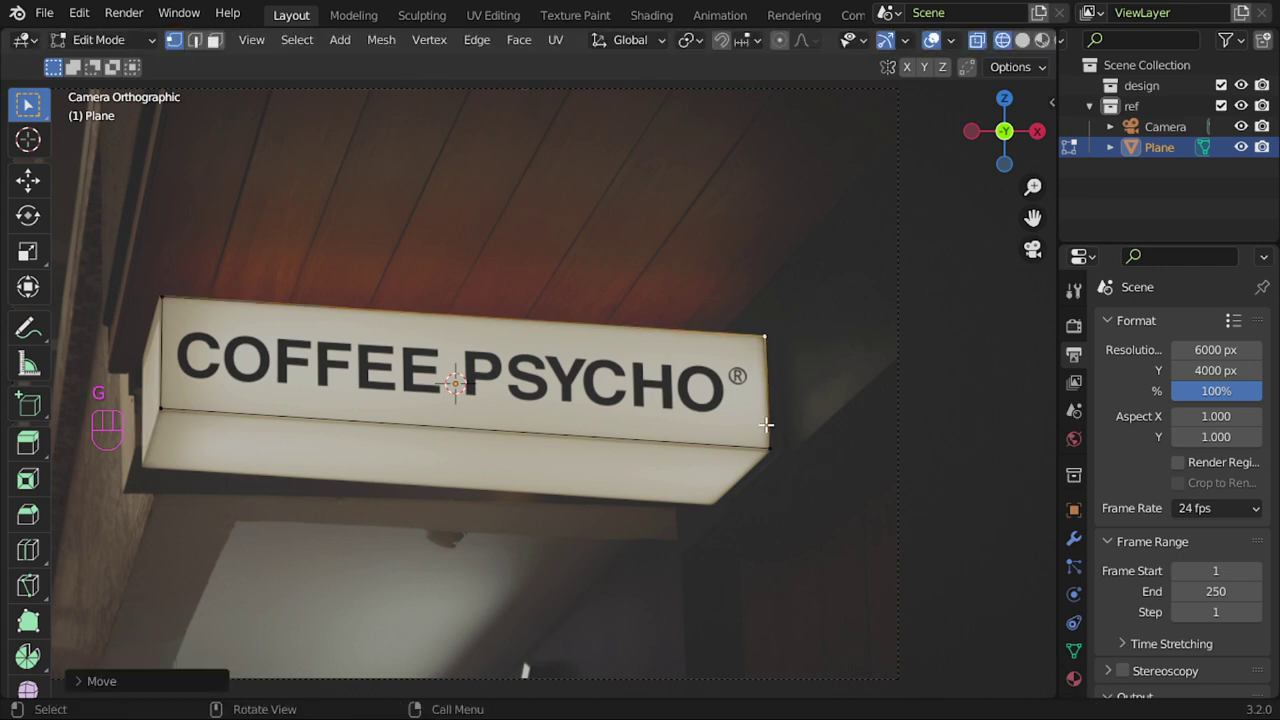
# Step: Fine-tune the plane's right edge vertices so they sit on the right corners of the sign's front face
pyautogui.scroll(2, 689, 371)
pyautogui.keyDown('ctrl'); pyautogui.scroll(-5, 643, 457); pyautogui.keyUp('ctrl')
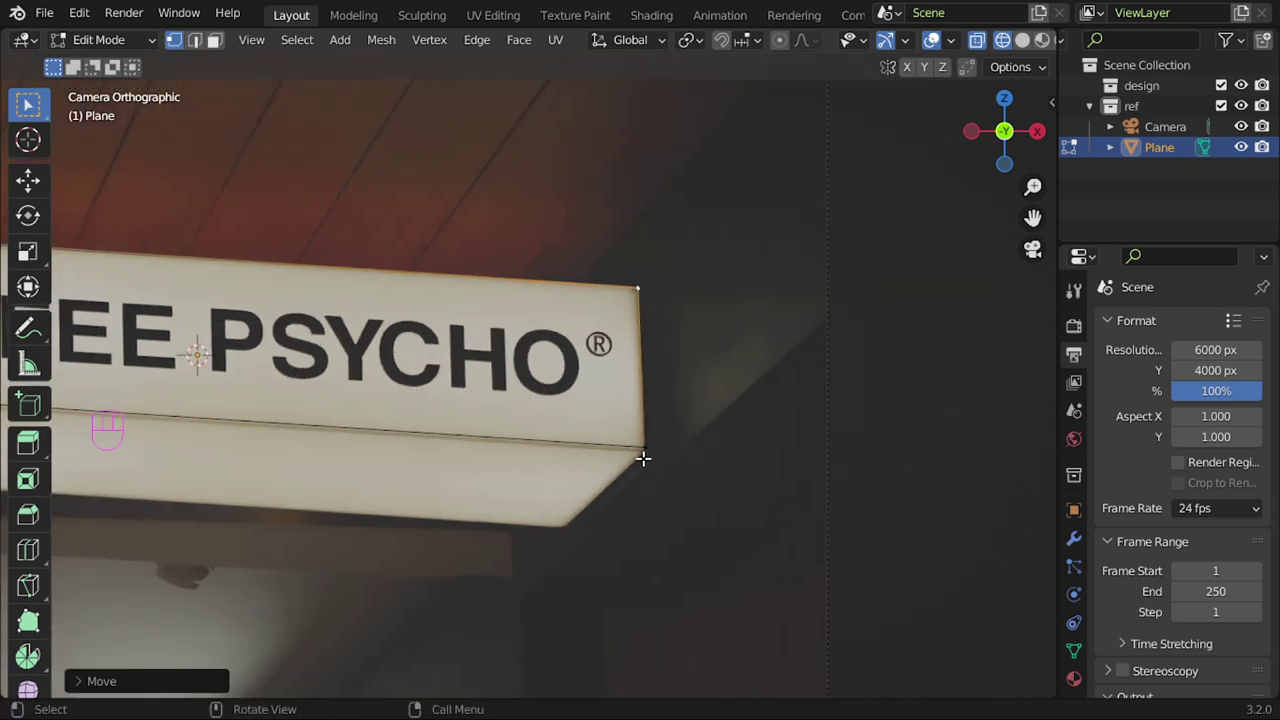
pyautogui.click(641, 446)
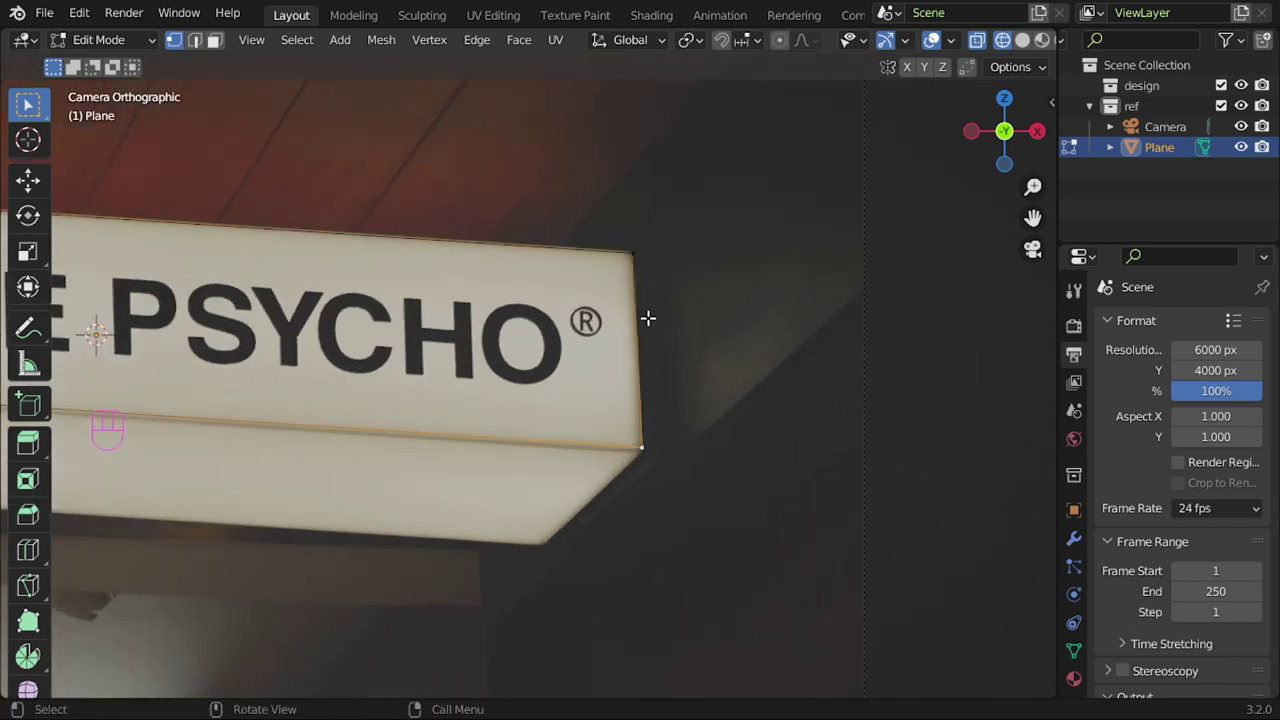
pyautogui.keyDown('shift'); pyautogui.click(632, 254); pyautogui.keyUp('shift')
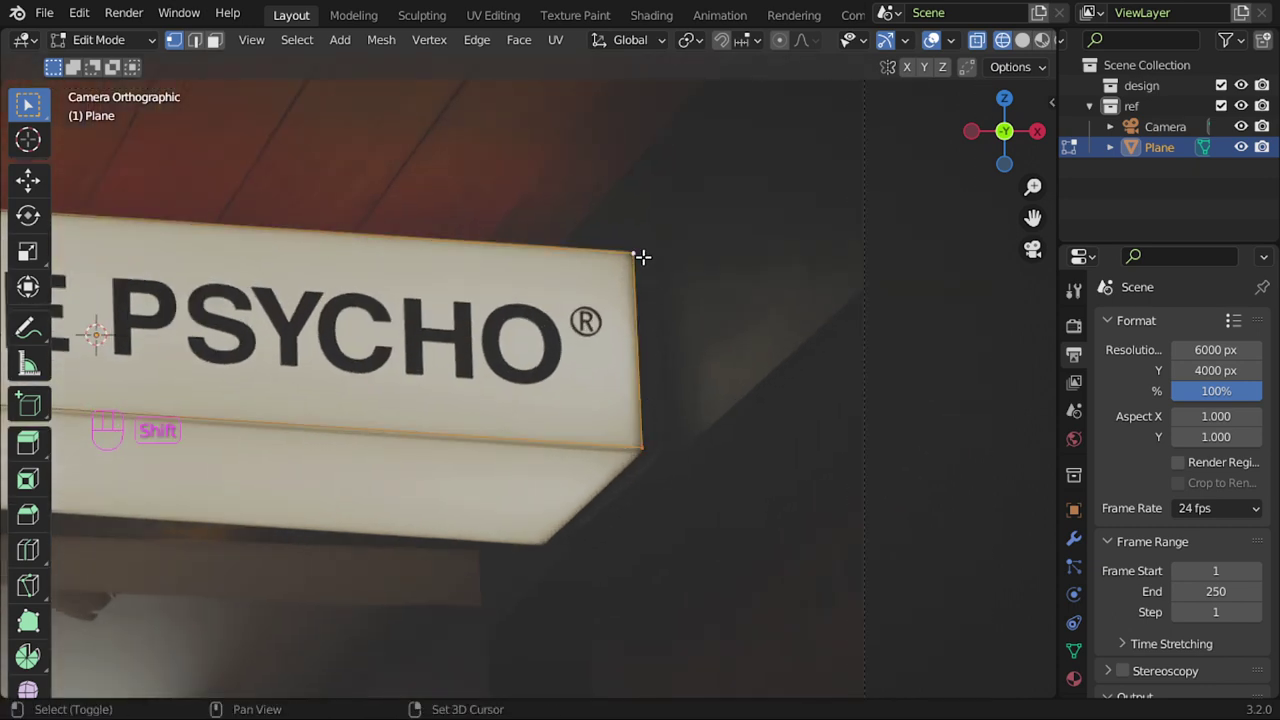
pyautogui.press('g')
pyautogui.click(714, 303)
pyautogui.scroll(-4, 714, 303)
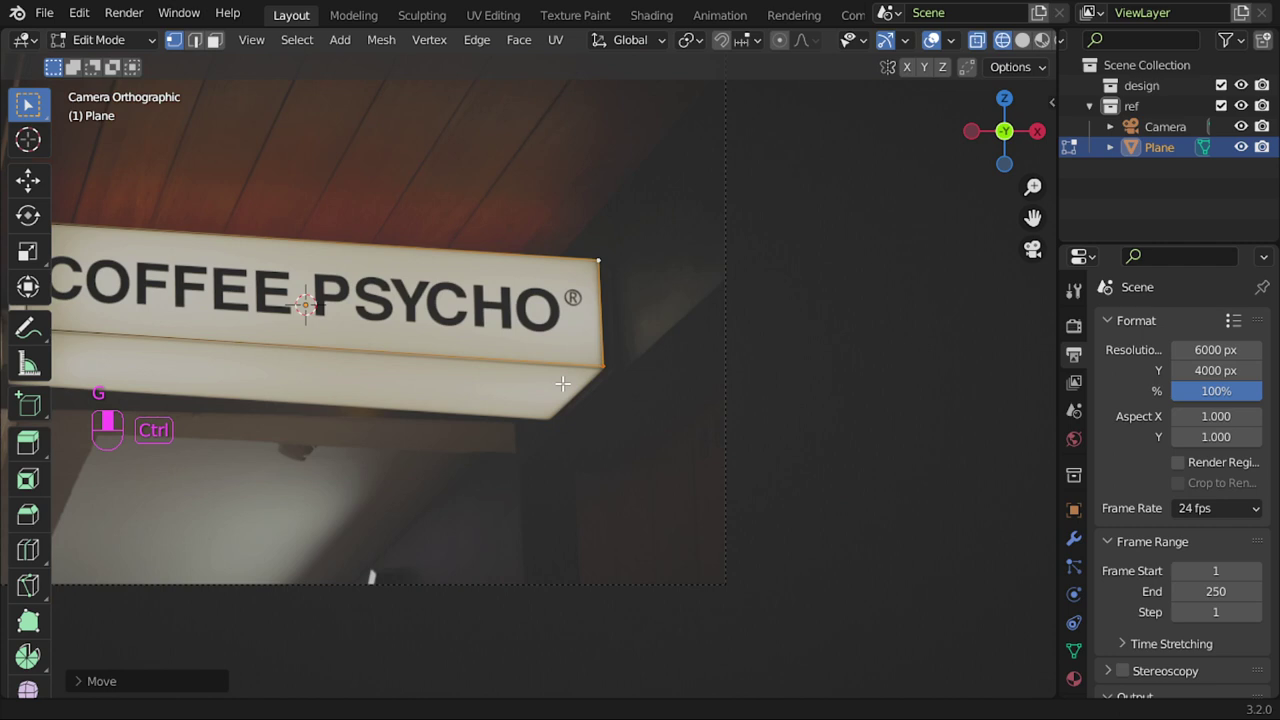
pyautogui.scroll(-2, 600, 369)
pyautogui.scroll(1, 600, 369)
# Step: Show the plane's mesh data properties and enlarge the Properties editor upward
pyautogui.click(1074, 651)
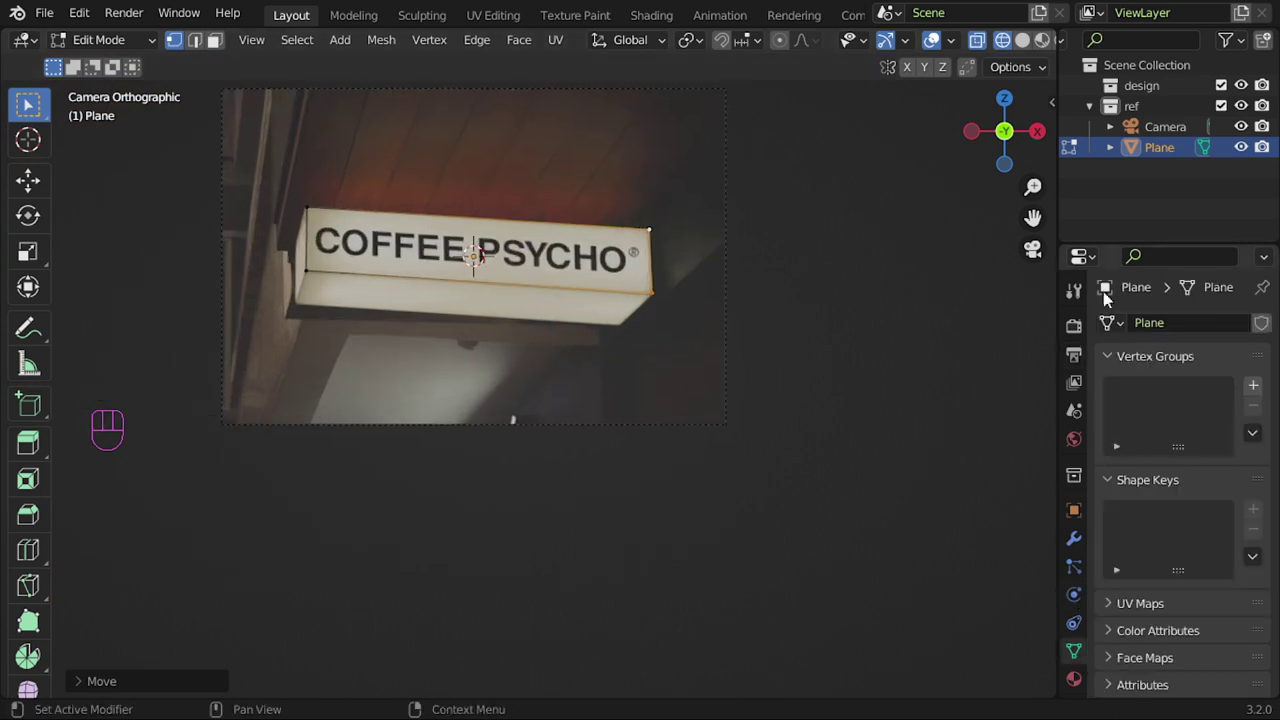
pyautogui.moveTo(1122, 240); pyautogui.dragTo(1122, 160)
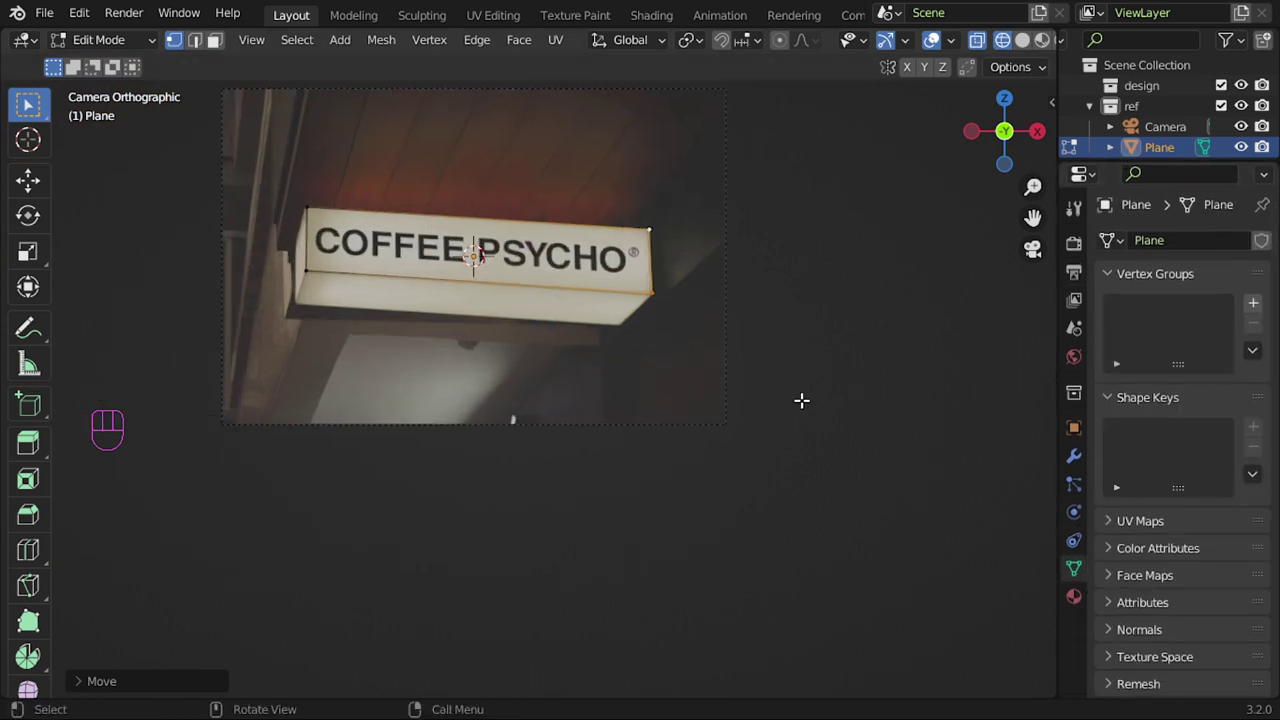
# Step: Select the whole plane and unwrap it
pyautogui.press('a')
pyautogui.press('u')
pyautogui.click(748, 372)
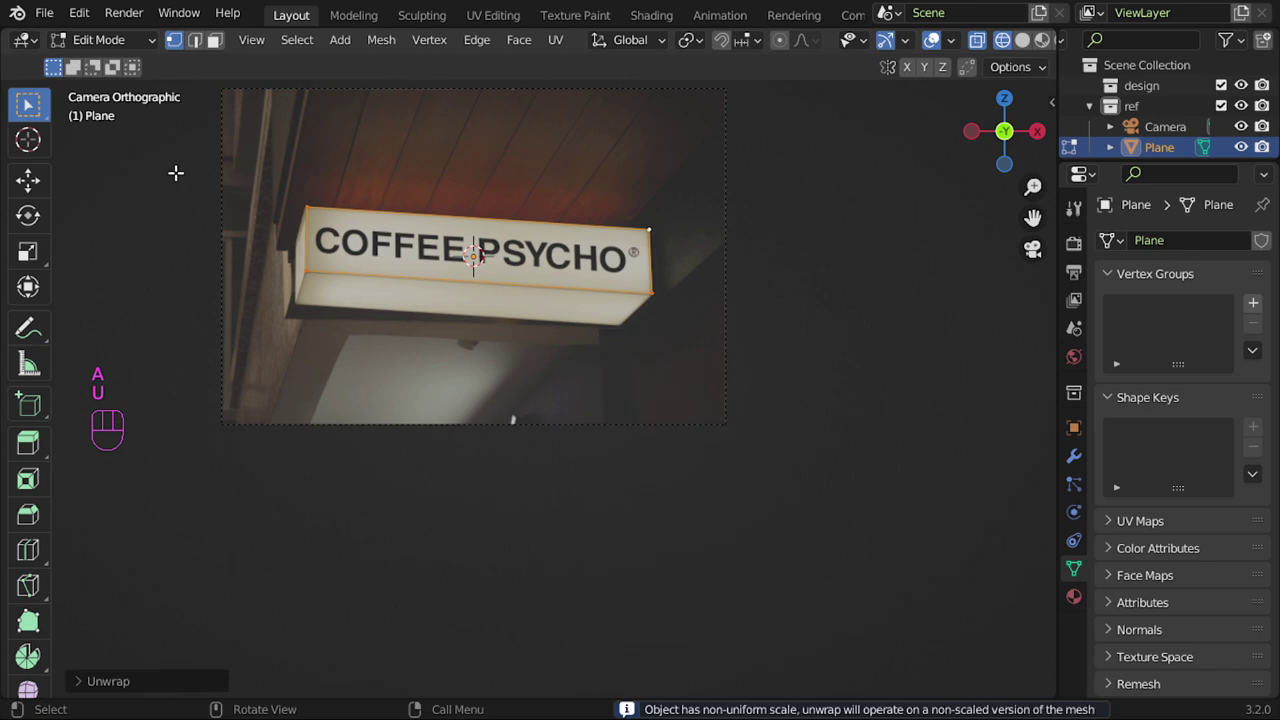
# Step: Apply the plane's scale in Object Mode, then unwrap the whole plane in Edit Mode
pyautogui.press('Tab')
pyautogui.hotkey('ctrl', 'a')
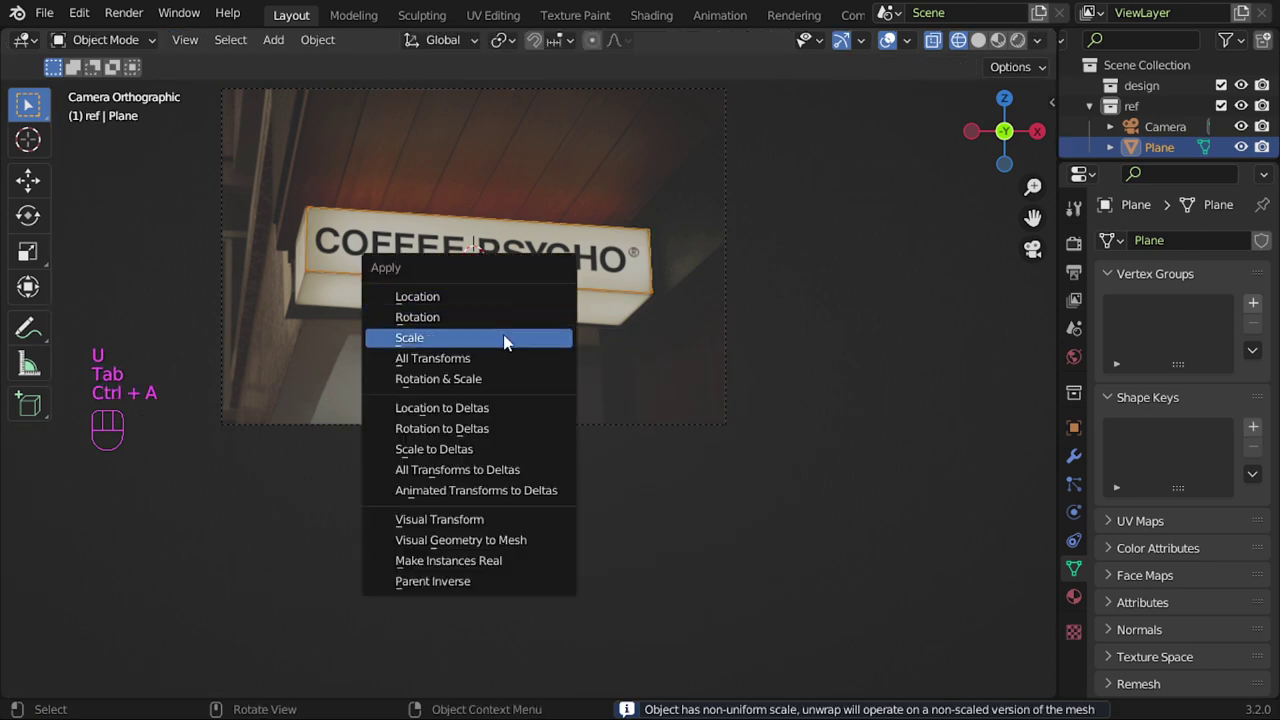
pyautogui.click(503, 336)
pyautogui.press('Tab')
pyautogui.press('a')
pyautogui.press('u')
pyautogui.click(504, 336)
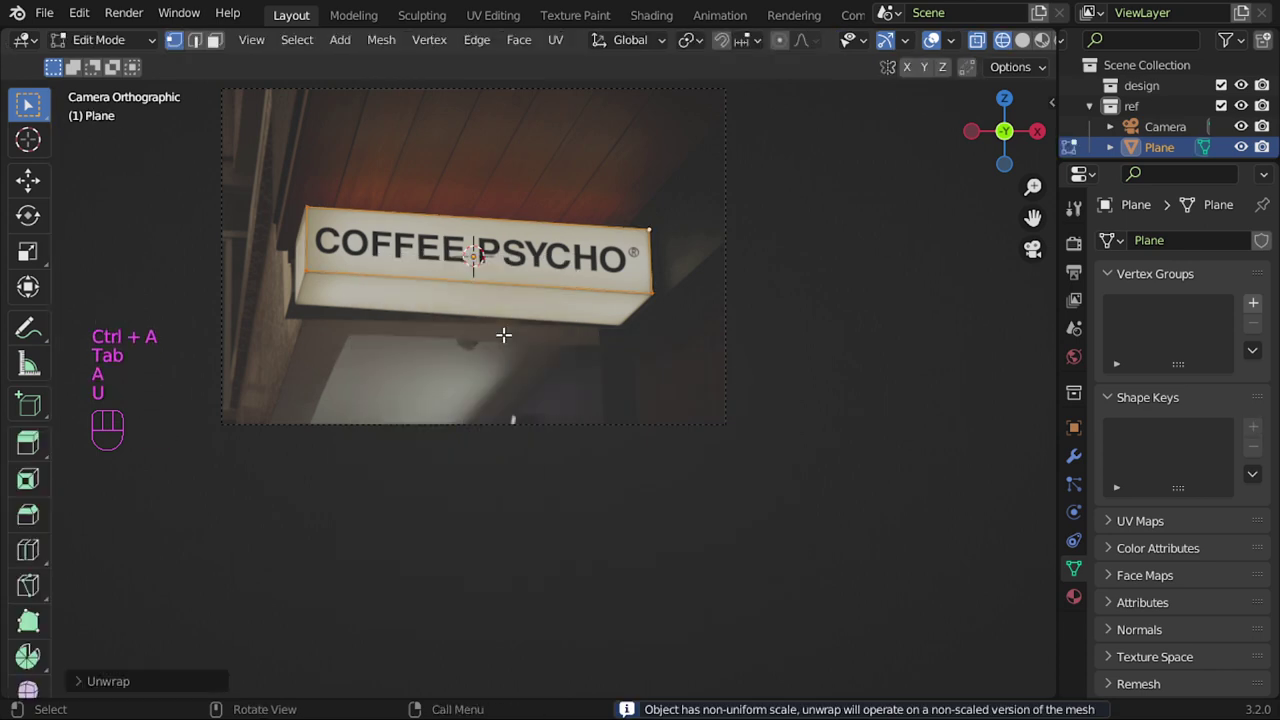
# Step: Switch the viewport to the UV Editor, rotate the UV island 90 degrees and move it within the UV square
pyautogui.click(23, 39)
pyautogui.click(64, 141)
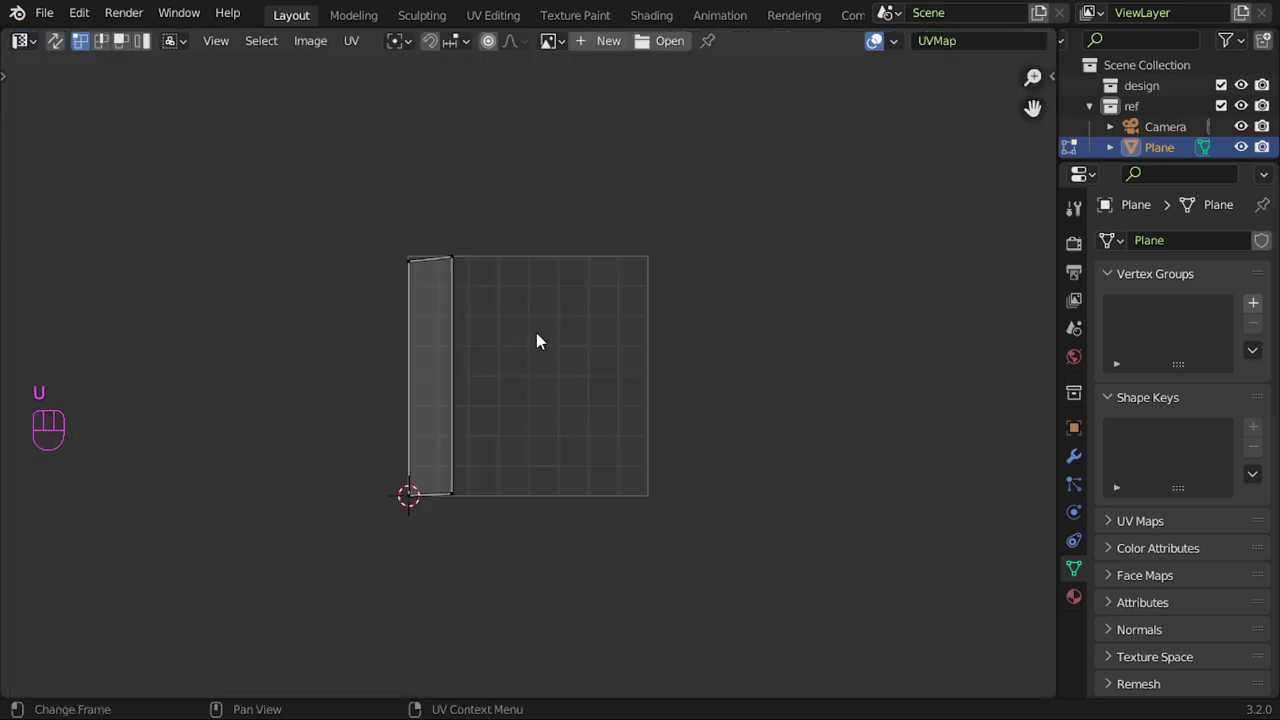
pyautogui.write('ar90')
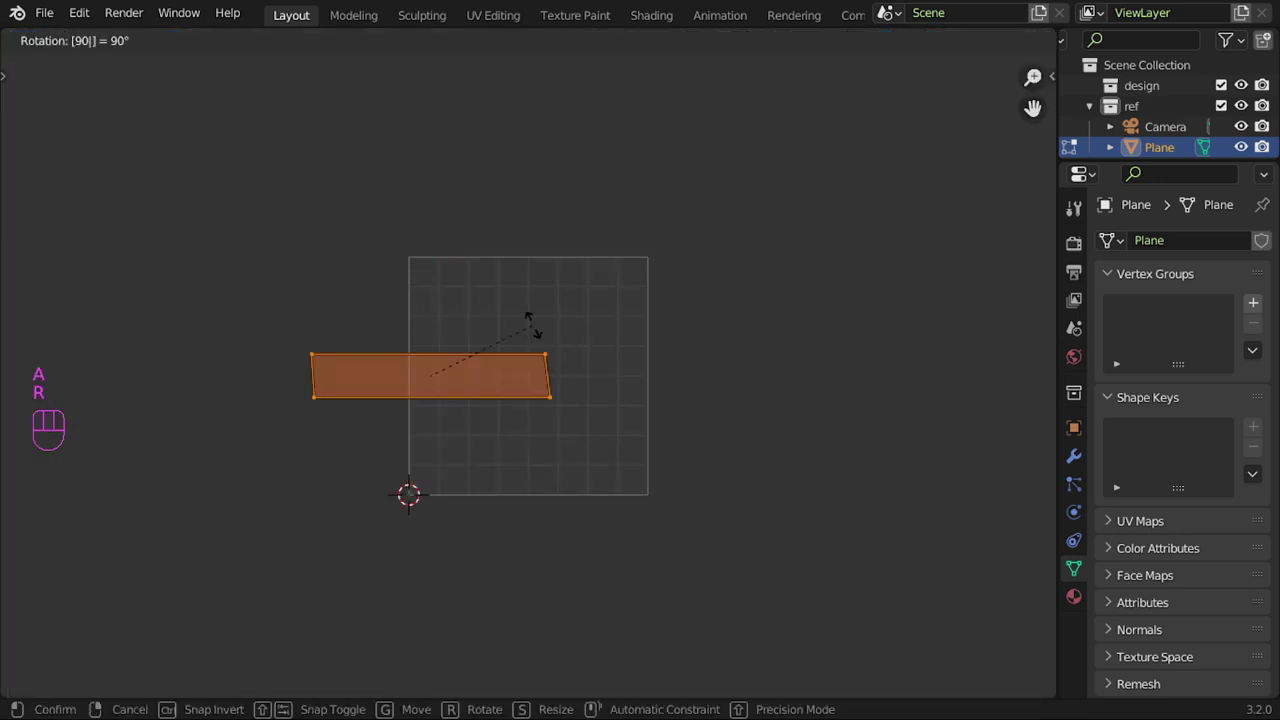
pyautogui.press('Return')
pyautogui.press('g')
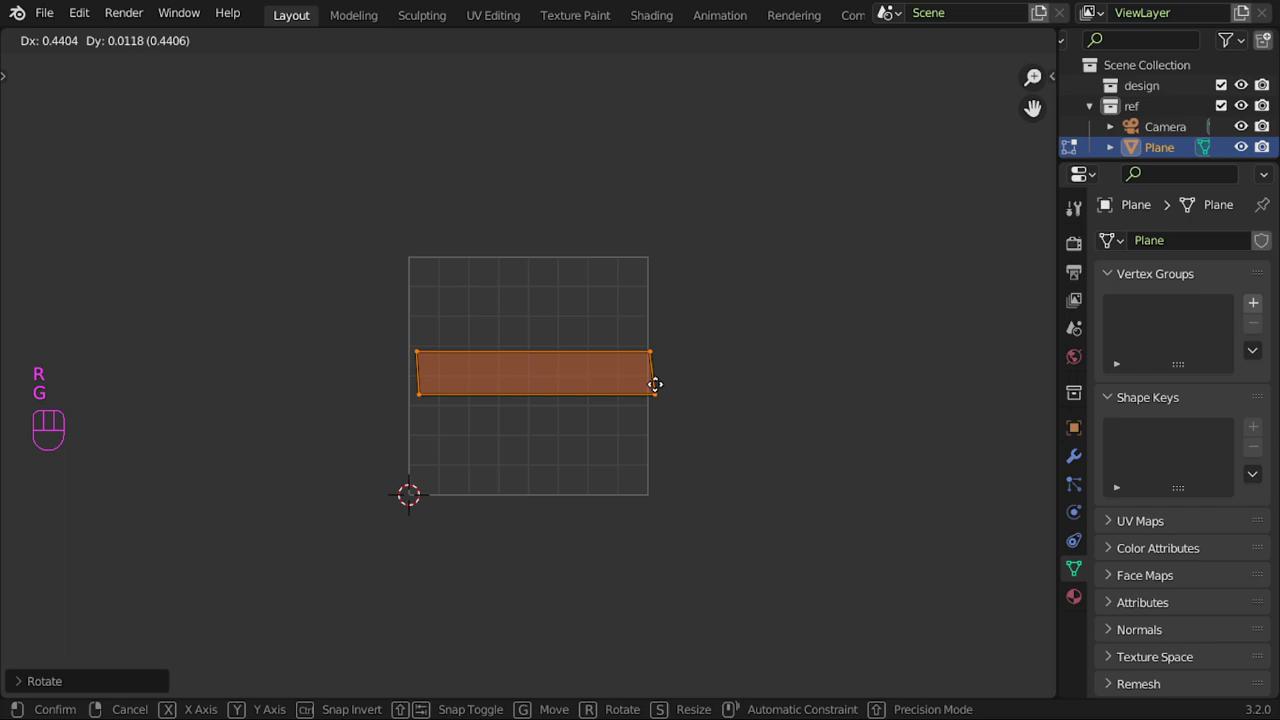
pyautogui.click(645, 387)
# Step: Straighten the UV island's right edge by scaling its two vertices to 0 along X
pyautogui.scroll(1, 672, 363)
pyautogui.scroll(1, 675, 375)
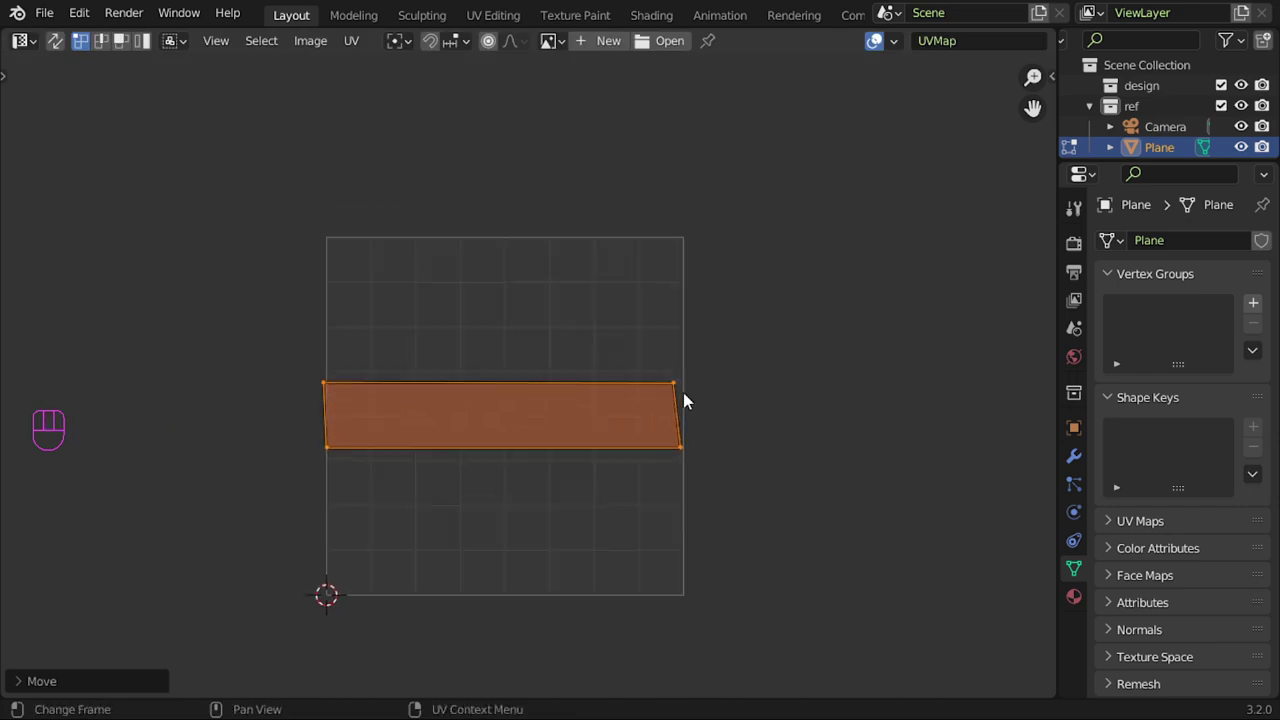
pyautogui.click(681, 388)
pyautogui.keyDown('shift'); pyautogui.click(681, 426); pyautogui.keyUp('shift')
pyautogui.write('sx0')
pyautogui.press('Return')
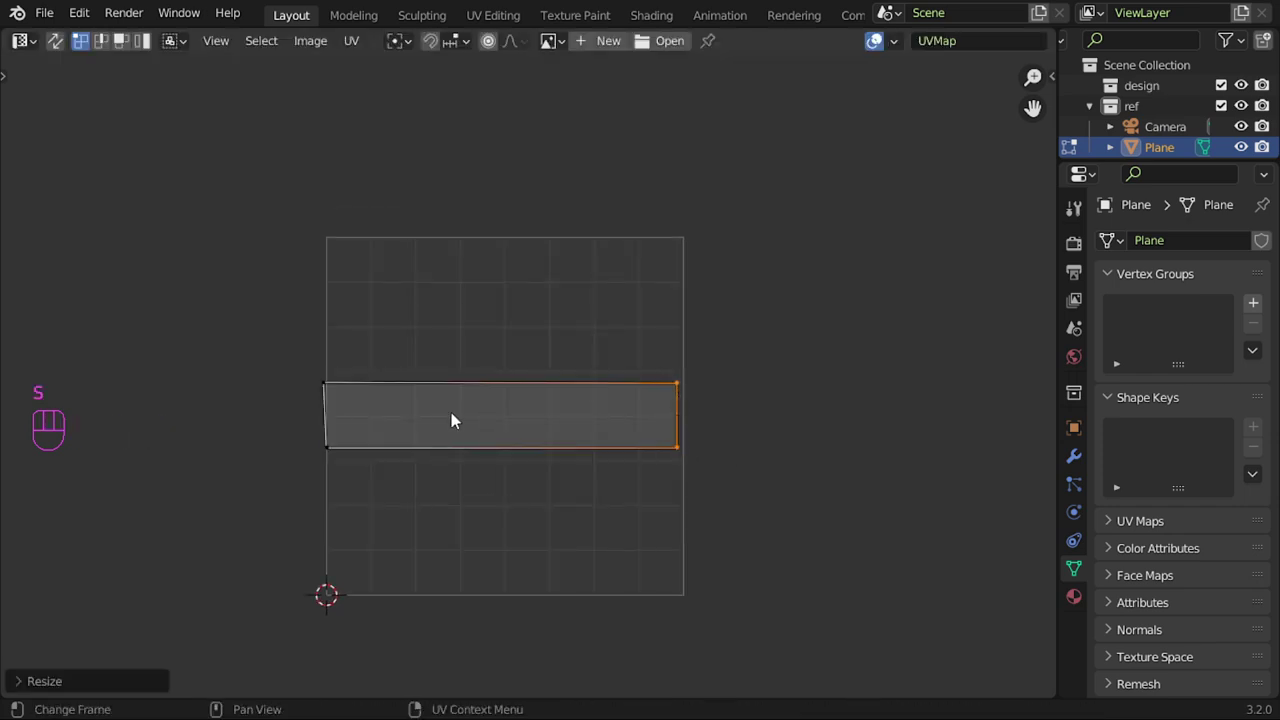
# Step: Straighten the UV island's left edge by scaling it to 0 along X, and shift it slightly inside the UV square
pyautogui.click(325, 447)
pyautogui.keyDown('shift'); pyautogui.click(325, 384); pyautogui.keyUp('shift')
pyautogui.write('sx0')
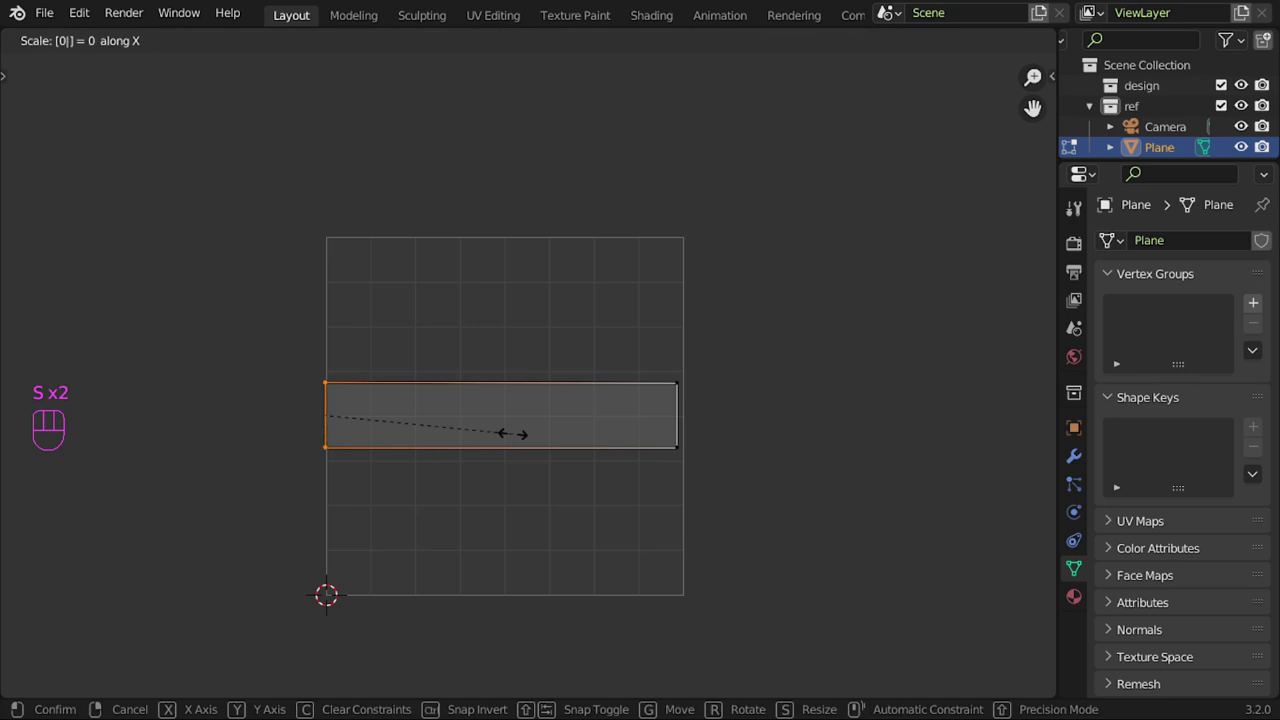
pyautogui.press('Return')
pyautogui.press('g')
pyautogui.press('x')
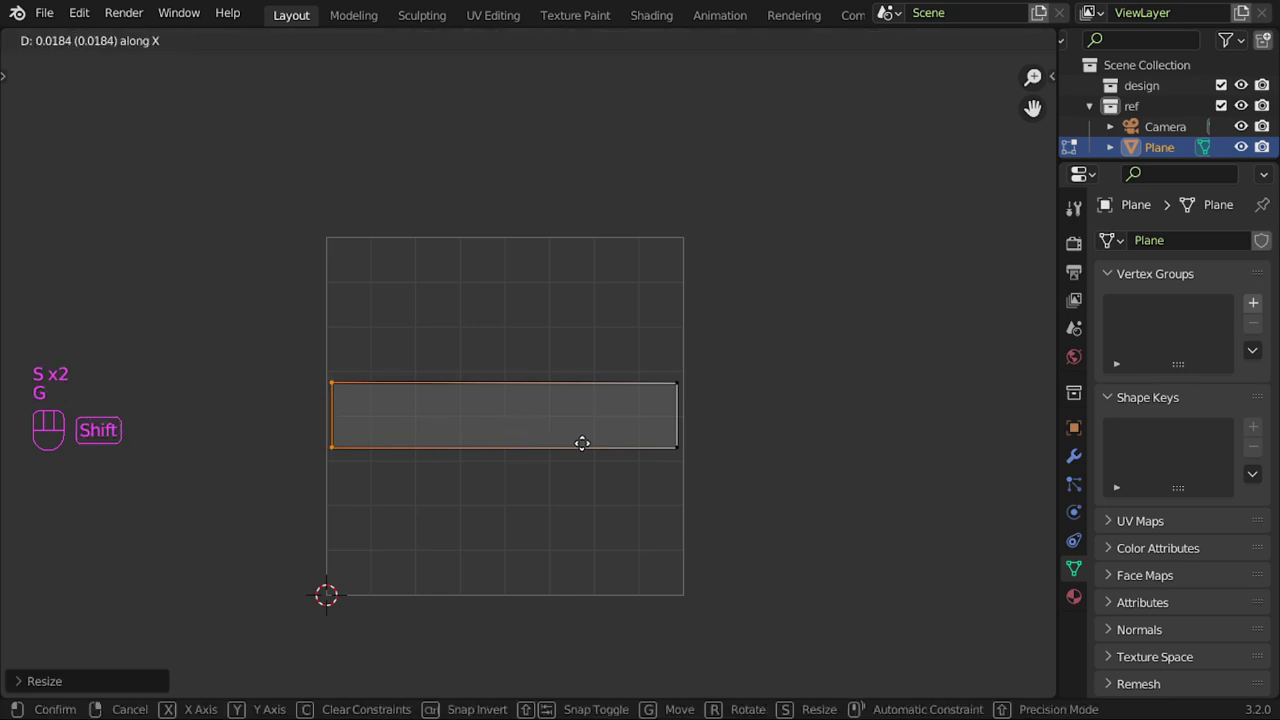
pyautogui.keyDown('shift'); pyautogui.click(575, 453); pyautogui.keyUp('shift')
# Step: Expand the plane's UV maps list and rename the existing UV map as Original
pyautogui.click(1146, 522)
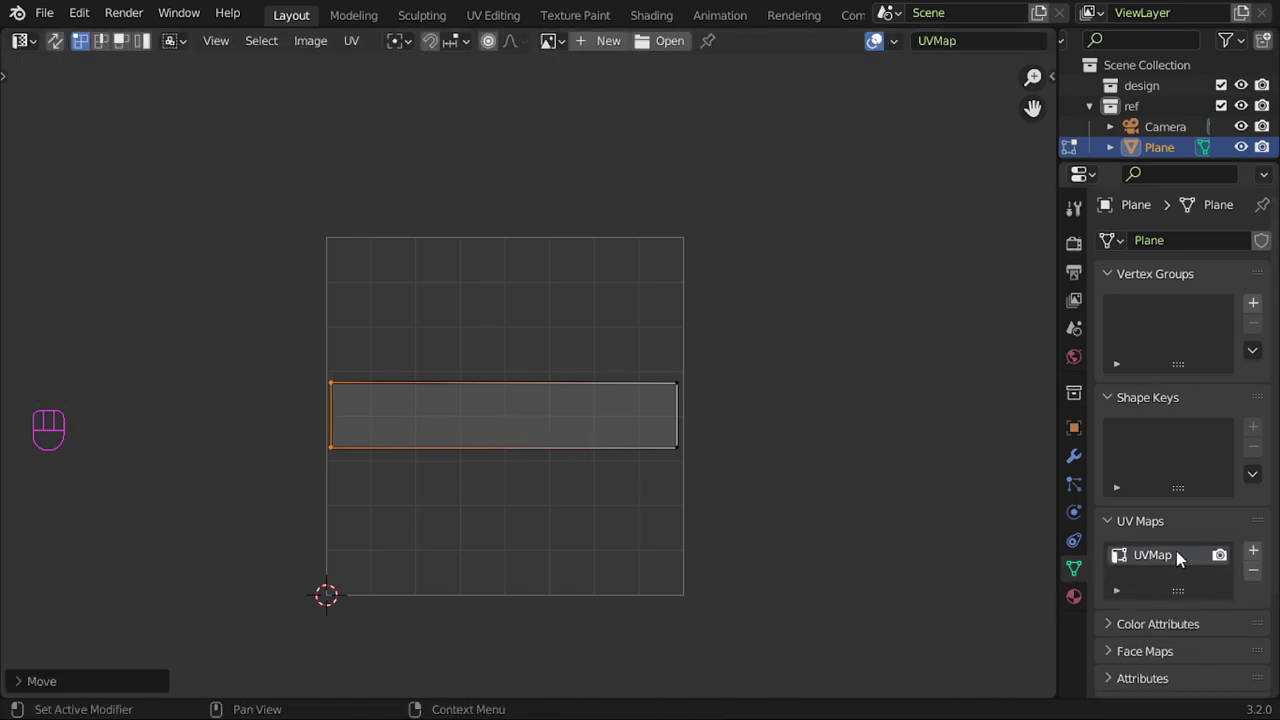
pyautogui.click(1157, 558)
pyautogui.doubleClick(1157, 556)
pyautogui.write('Origin')
pyautogui.press('BackSpace')
pyautogui.press('BackSpace')
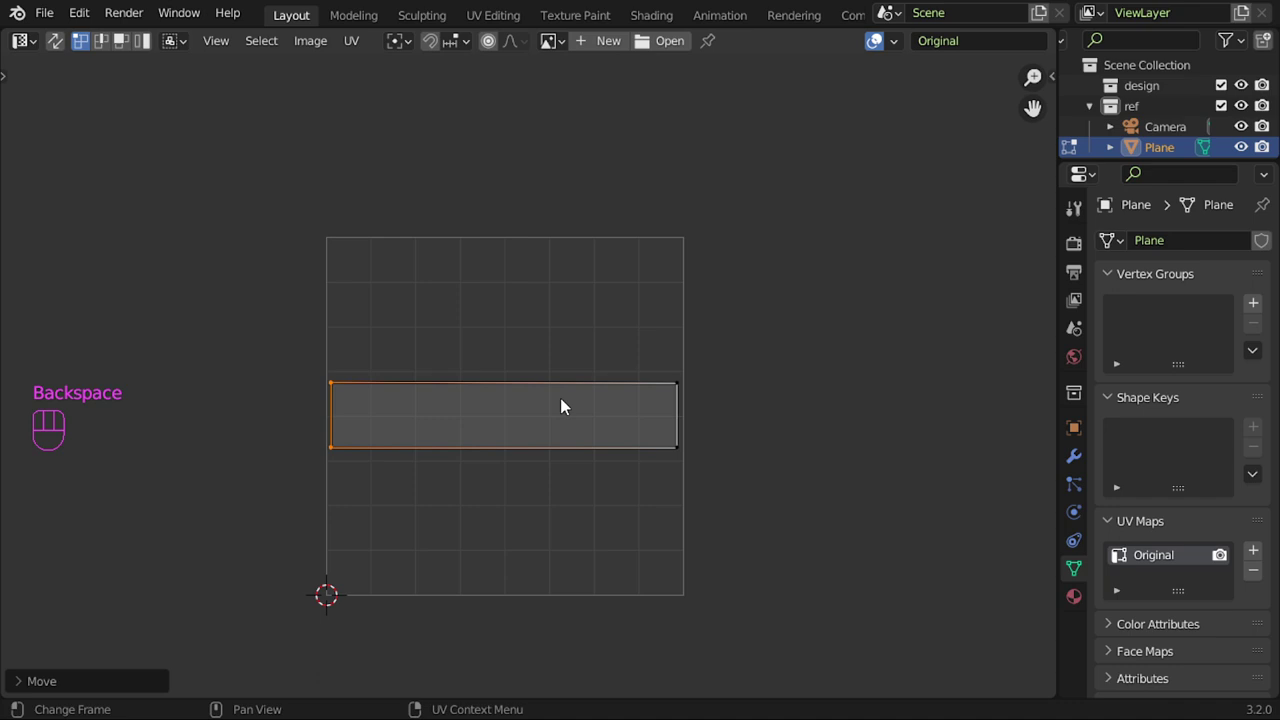
# Step: Return to the 3D Viewport, add a second UV map to the plane and make it active for rendering
pyautogui.click(22, 40)
pyautogui.click(45, 88)
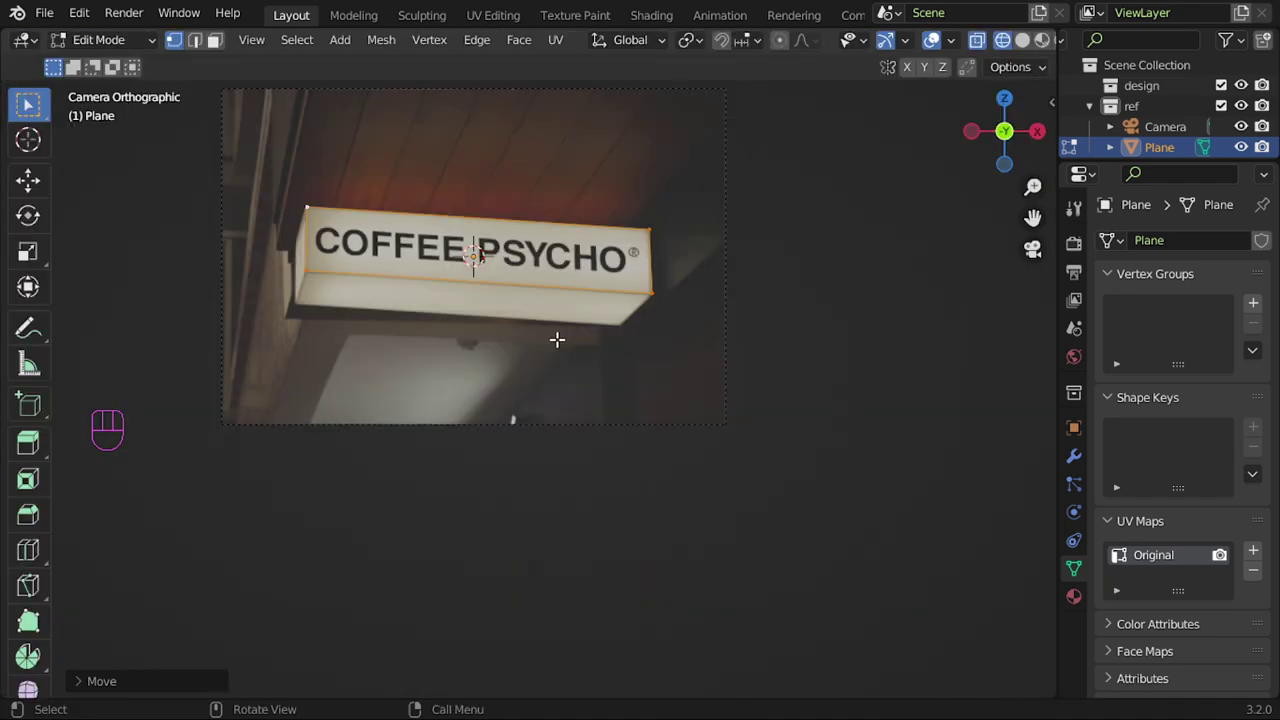
pyautogui.keyDown('shift'); pyautogui.moveTo(557, 340); pyautogui.dragTo(640, 471, button='middle'); pyautogui.keyUp('shift')
pyautogui.scroll(3, 700, 450)
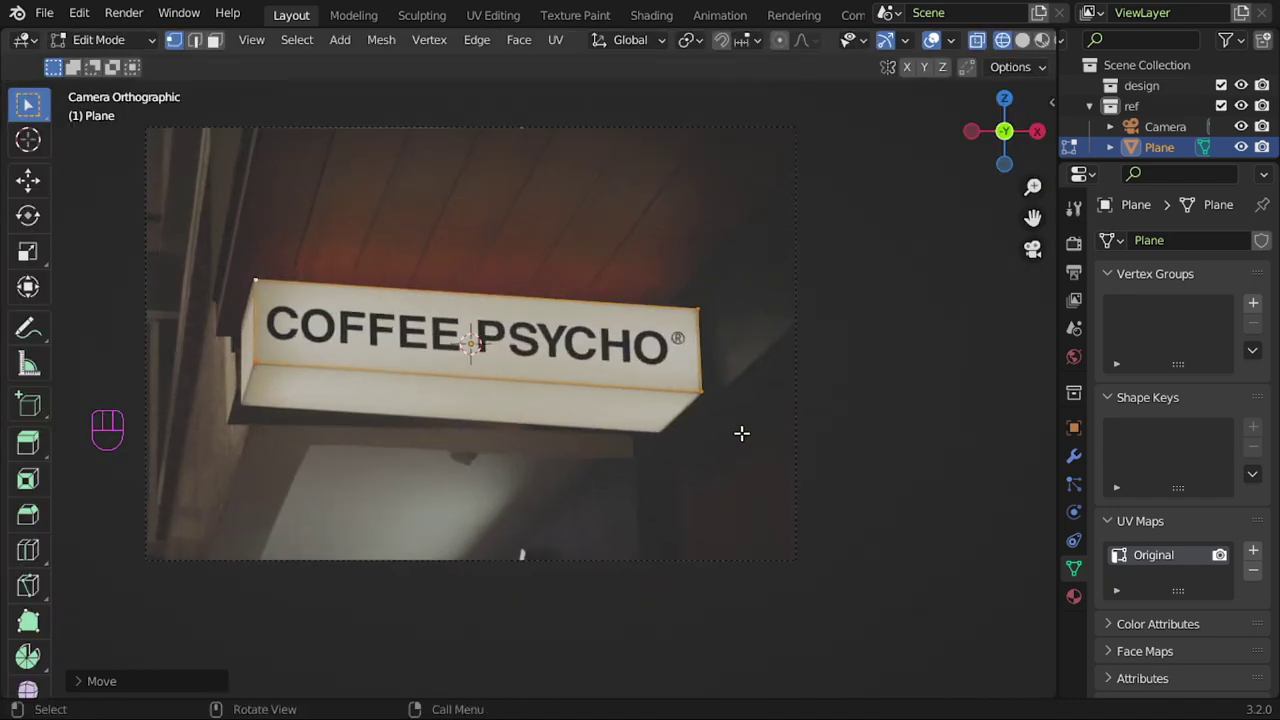
pyautogui.keyDown('shift'); pyautogui.moveTo(740, 434); pyautogui.dragTo(794, 507, button='middle'); pyautogui.keyUp('shift')
pyautogui.scroll(1, 794, 507)
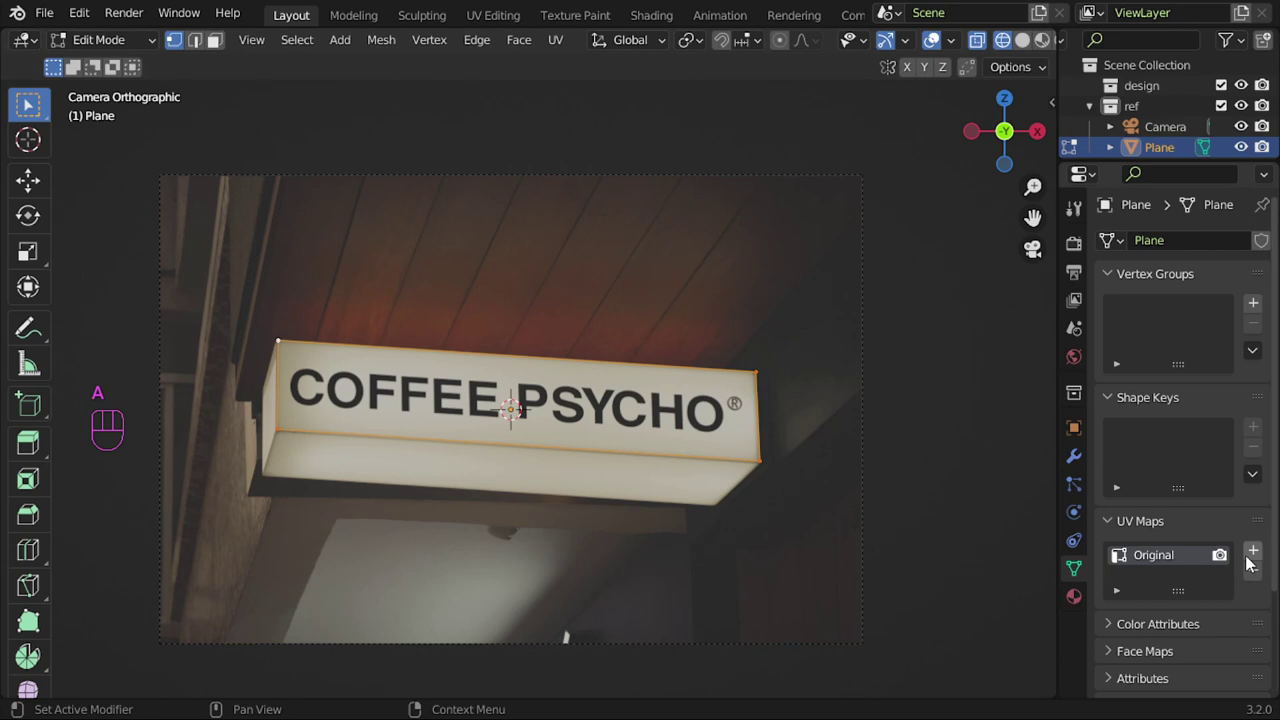
pyautogui.click(1252, 552)
pyautogui.click(1219, 576)
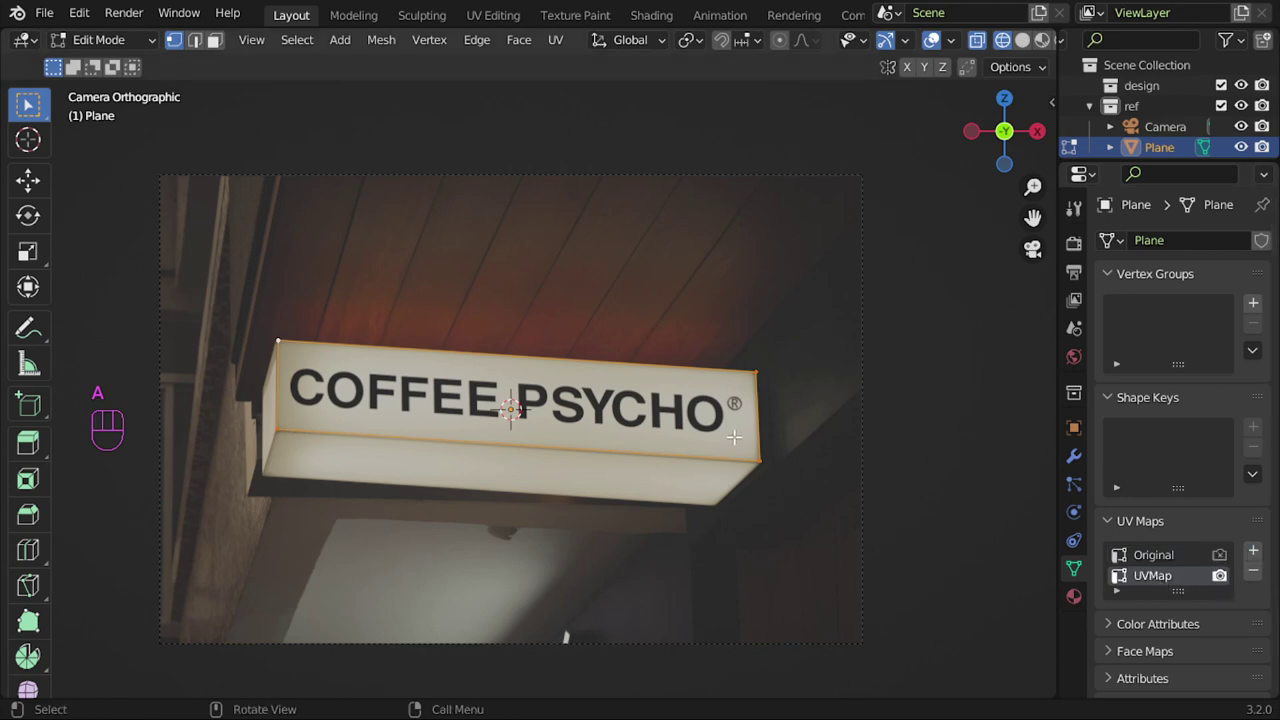
# Step: Project the plane's UVs from the camera view and rename the new UV map as projected
pyautogui.press('u')
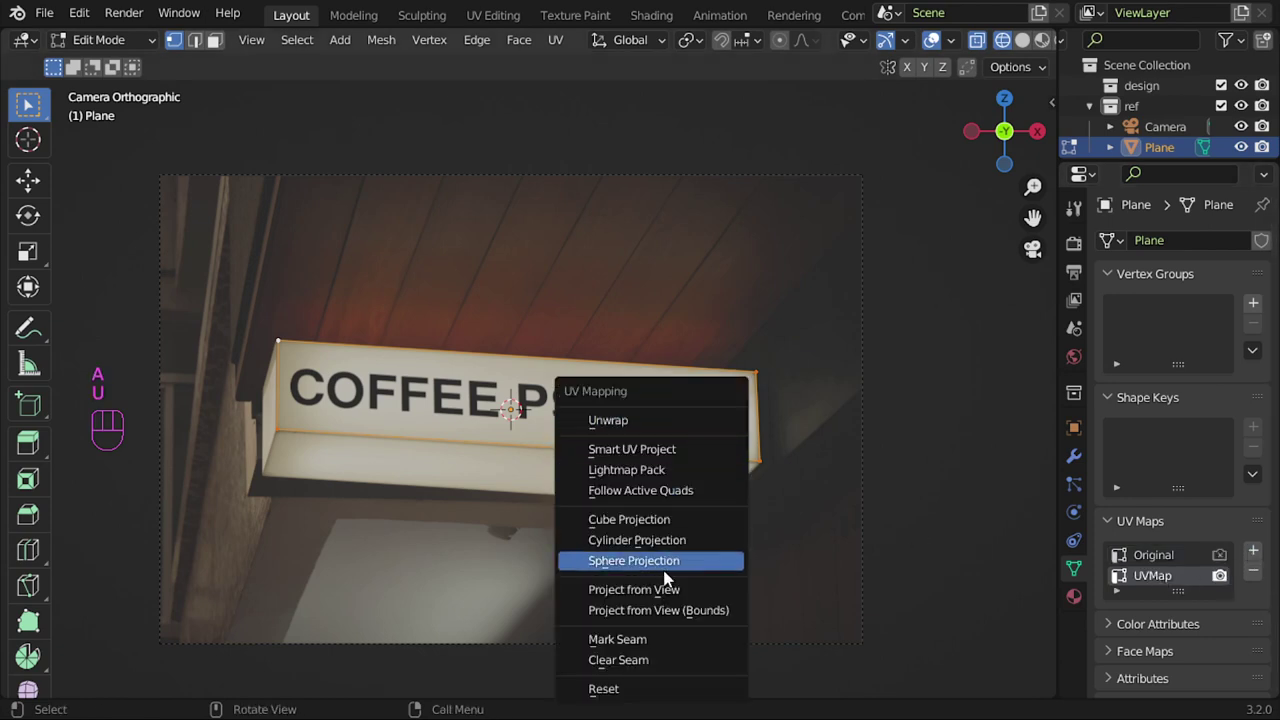
pyautogui.click(665, 590)
pyautogui.doubleClick(1157, 577)
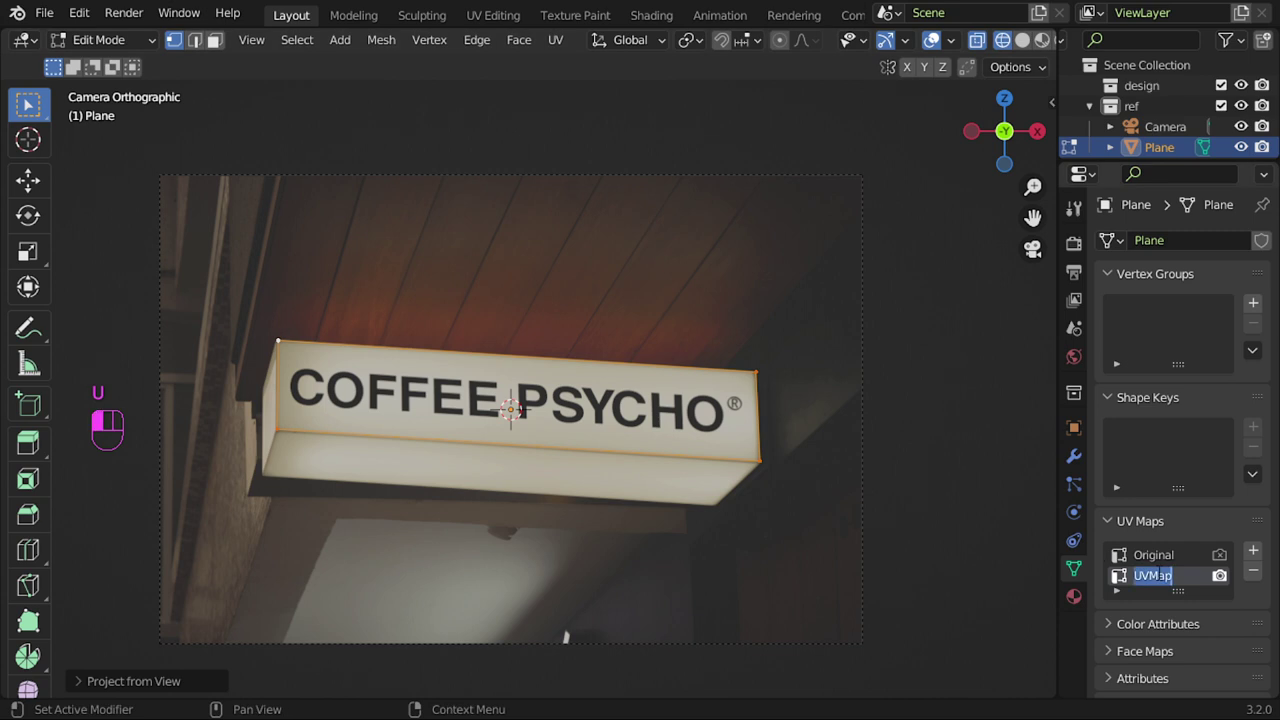
pyautogui.write('projected')
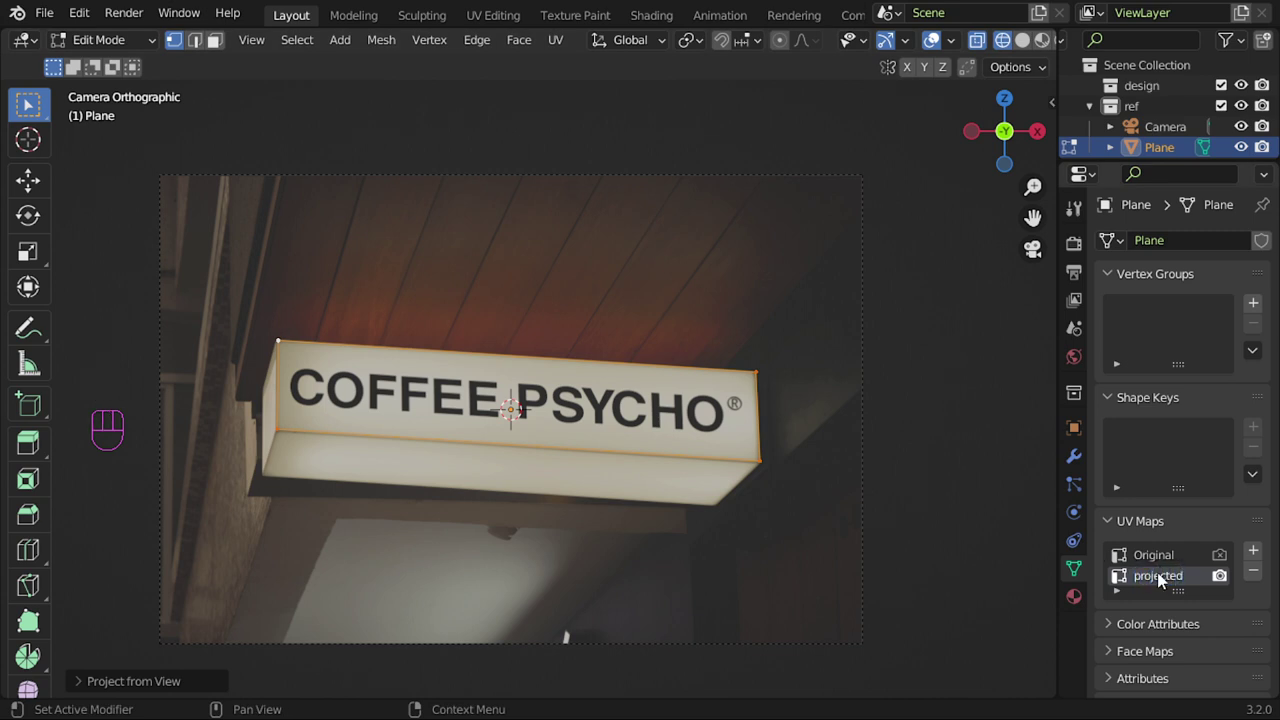
# Step: Leave Edit Mode, switch the plane to Texture Paint mode and activate the Clone brush
pyautogui.press('Tab')
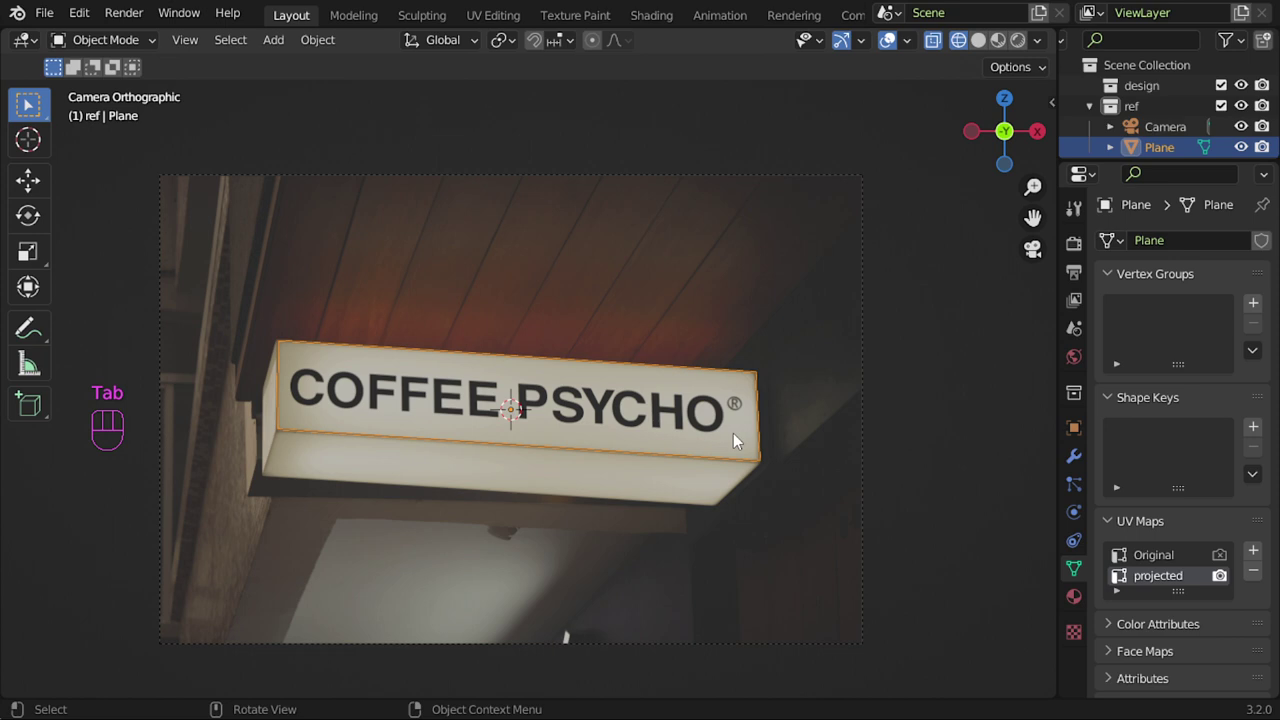
pyautogui.click(119, 44)
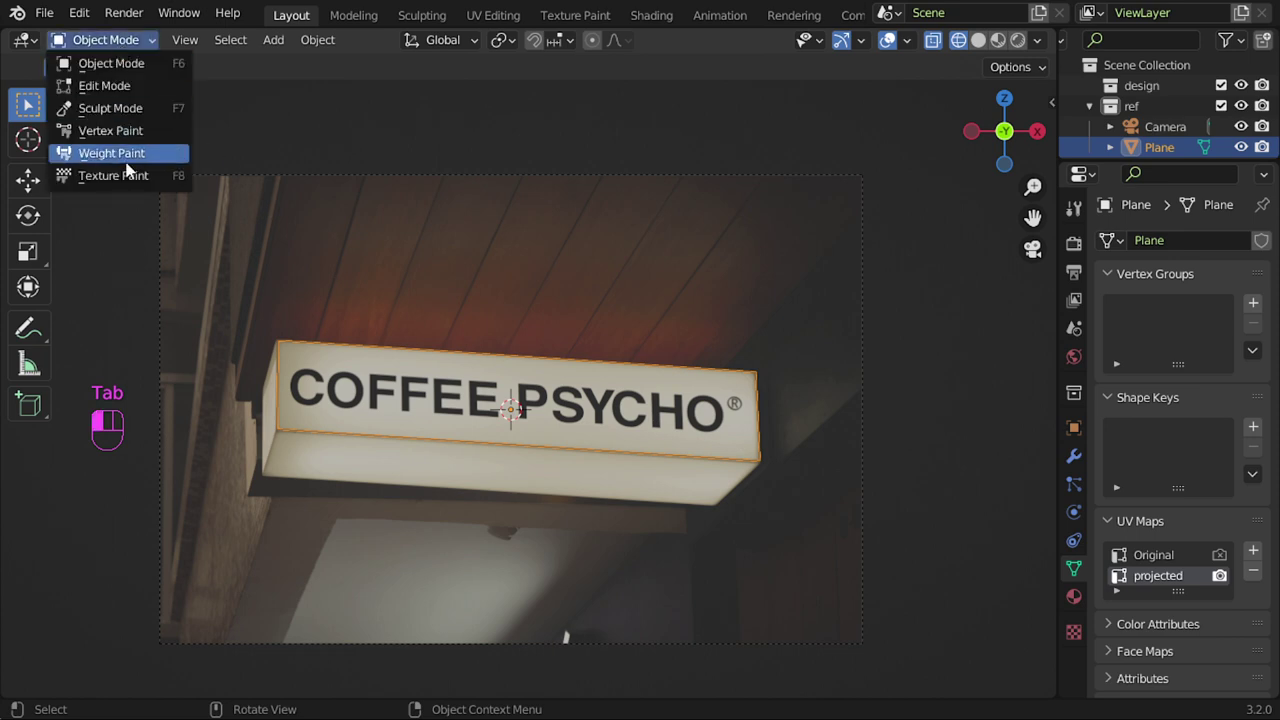
pyautogui.click(112, 174)
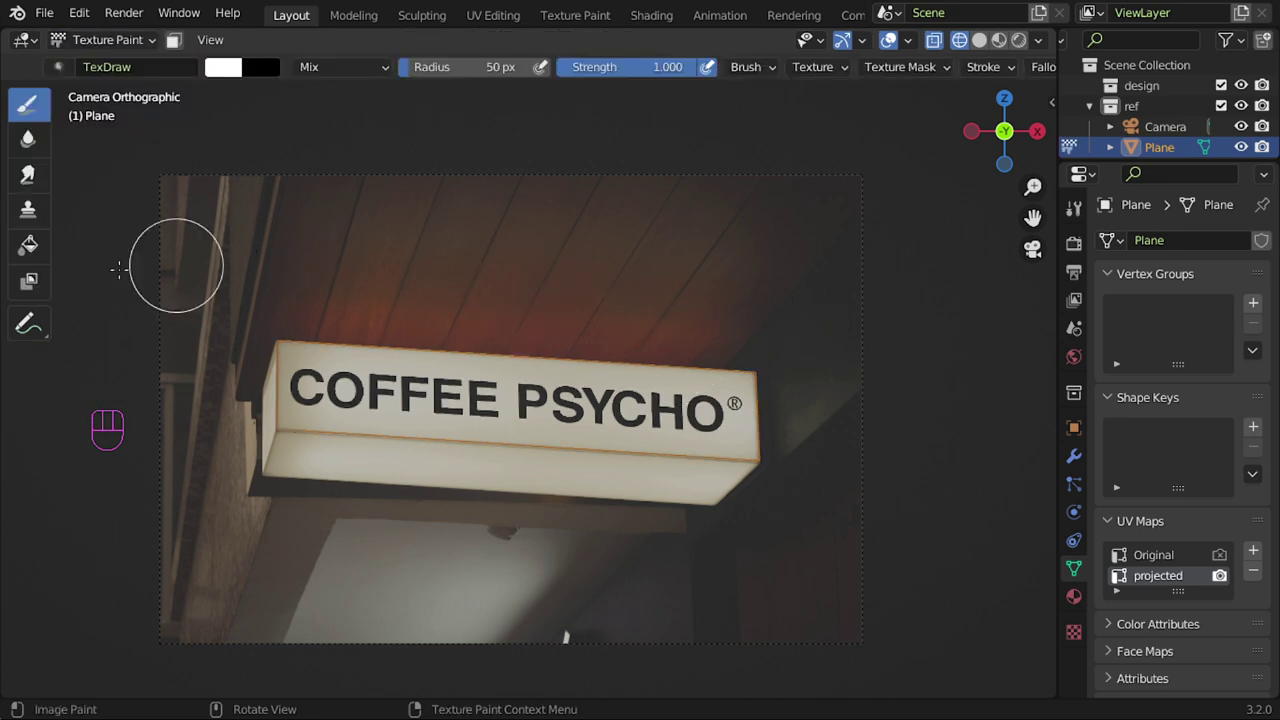
pyautogui.click(34, 225)
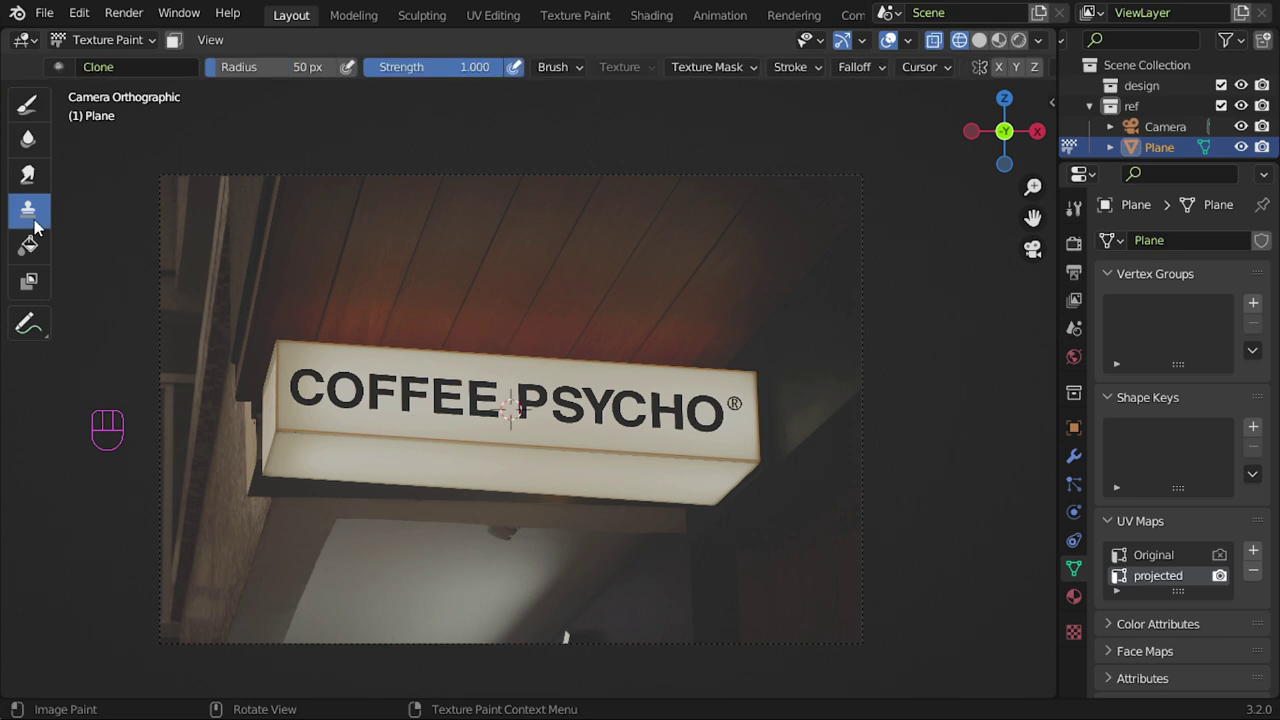
# Step: Set the texture slots mode to Single Image and create a new blank image of 2000 × 2000 px for painting
pyautogui.click(1076, 214)
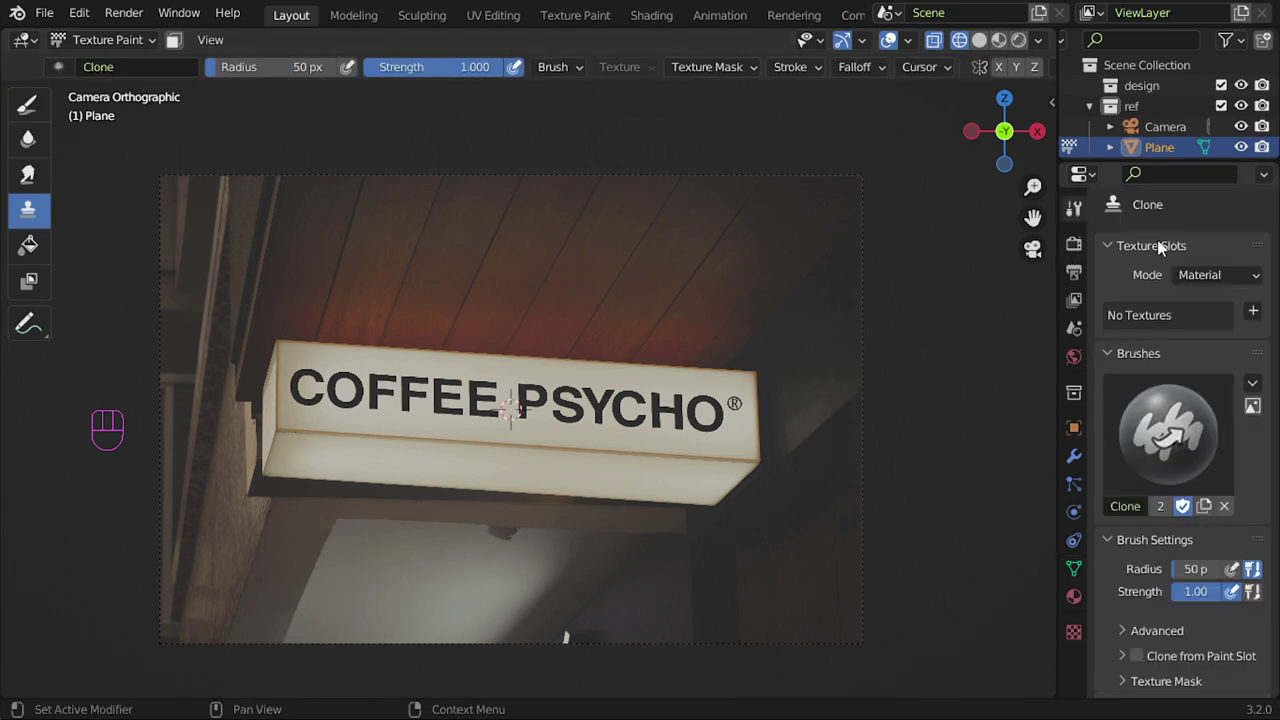
pyautogui.click(1204, 277)
pyautogui.click(1196, 320)
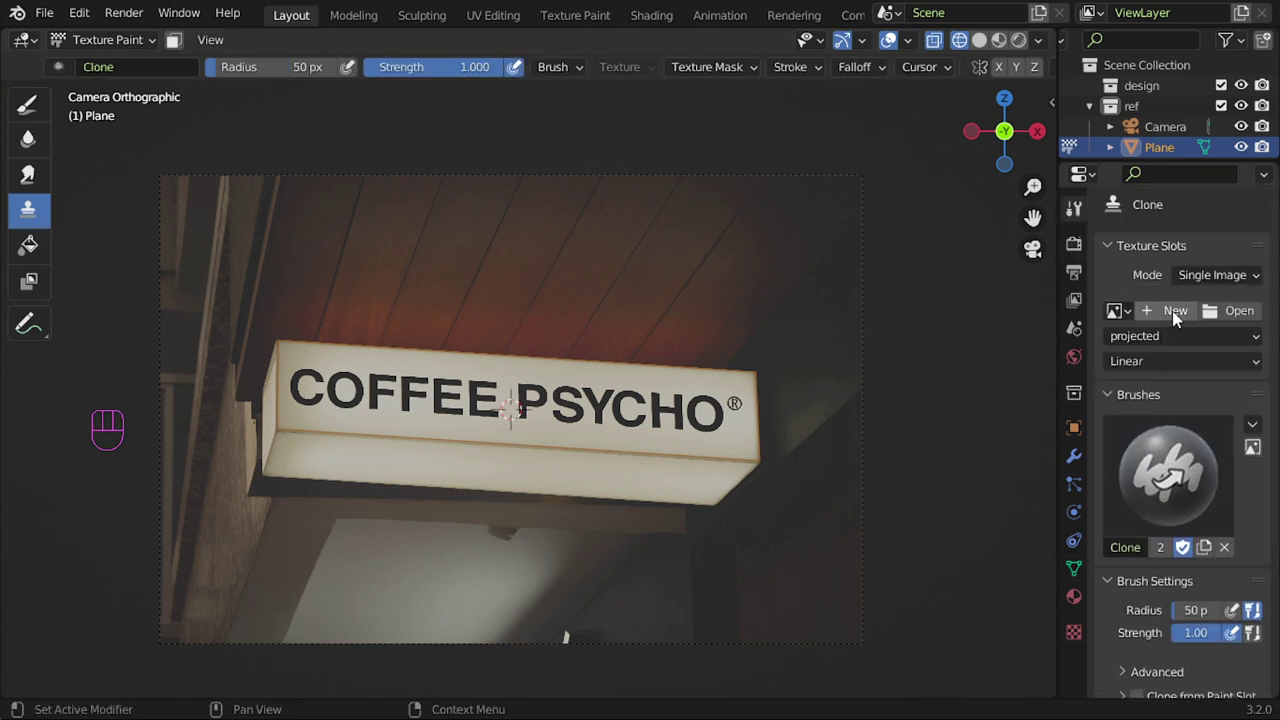
pyautogui.click(1176, 312)
pyautogui.click(1177, 369)
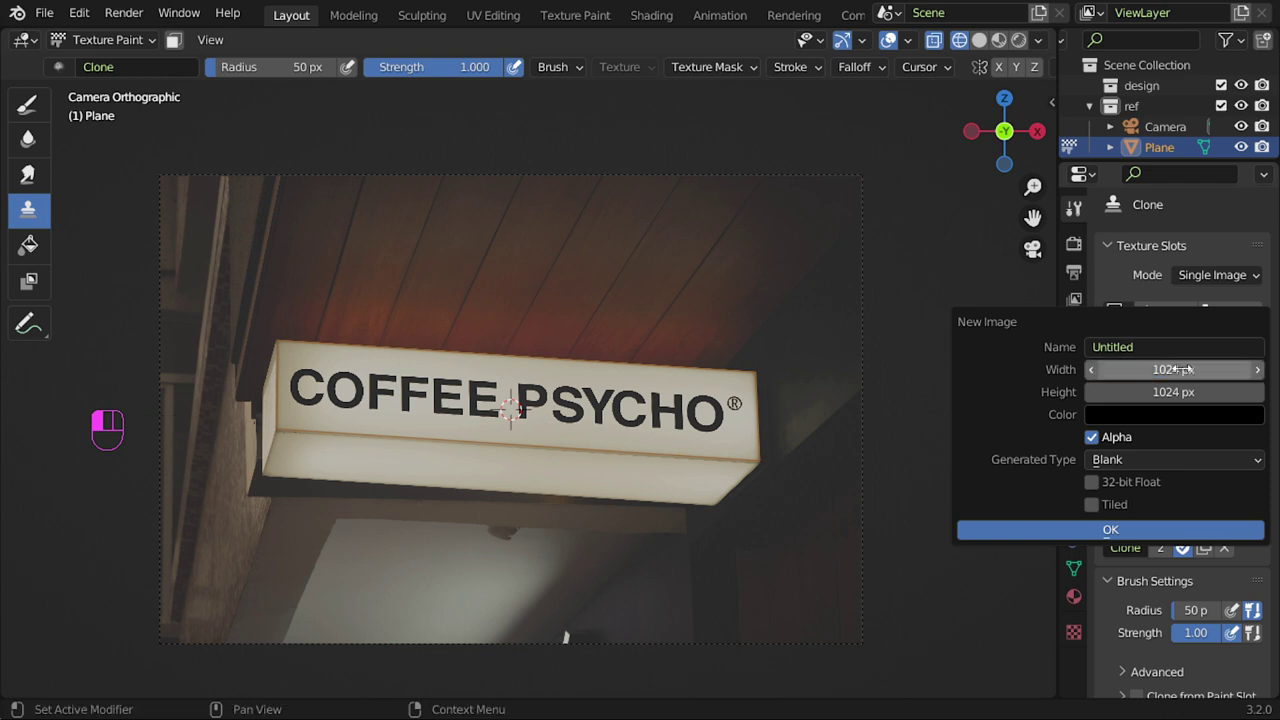
pyautogui.keyDown('shift'); pyautogui.click(1185, 370); pyautogui.keyUp('shift')
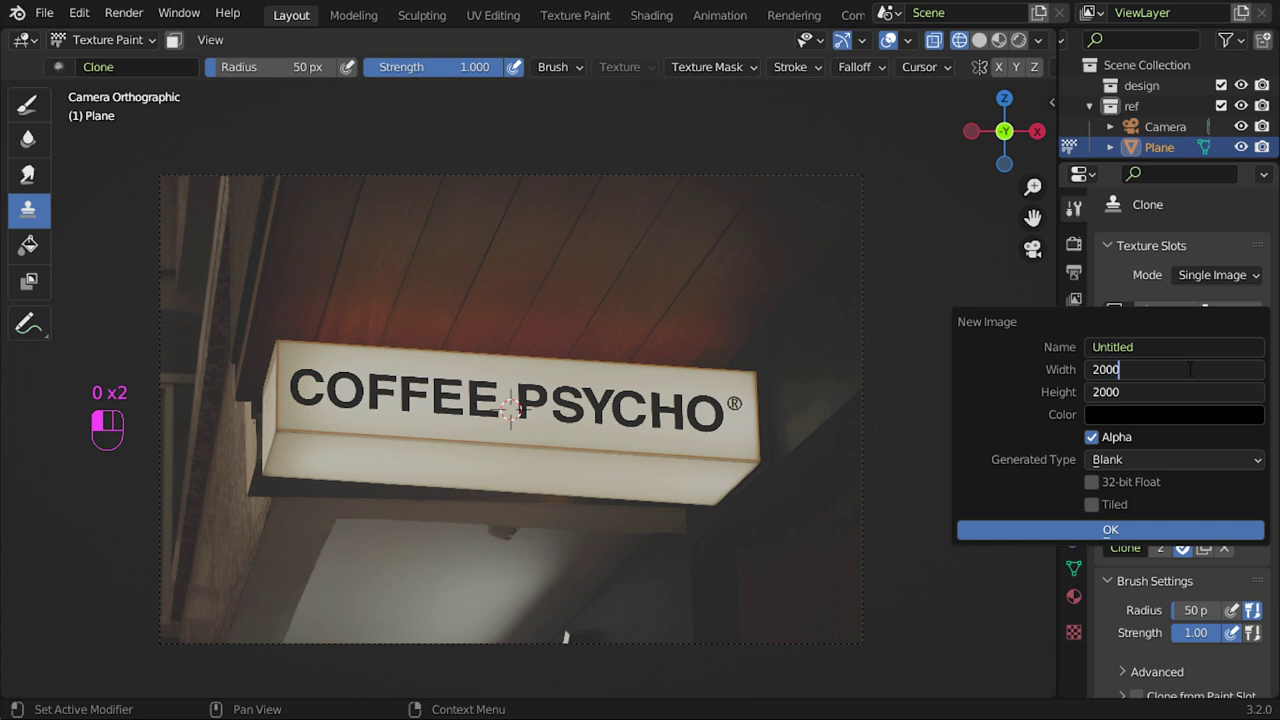
pyautogui.write('2000')
pyautogui.click(1112, 529)
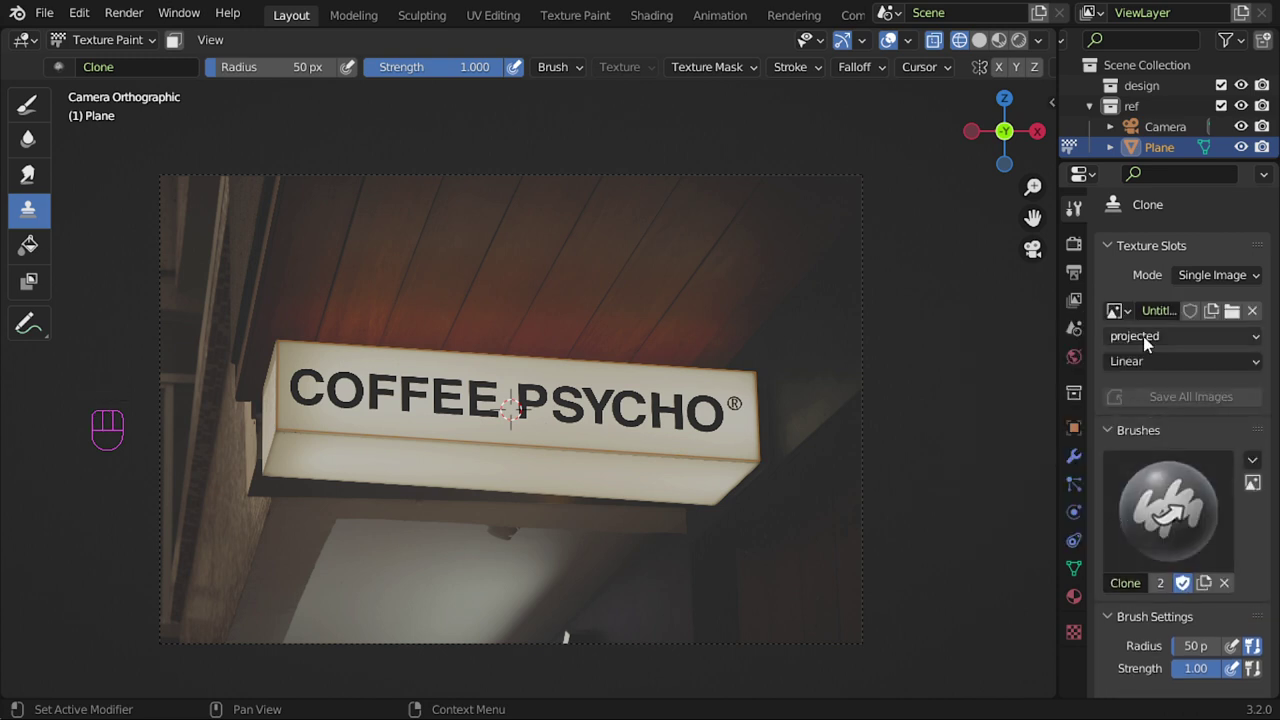
# Step: Assign the Original UV map to the new paint image and widen the properties area
pyautogui.click(1145, 337)
pyautogui.click(1155, 357)
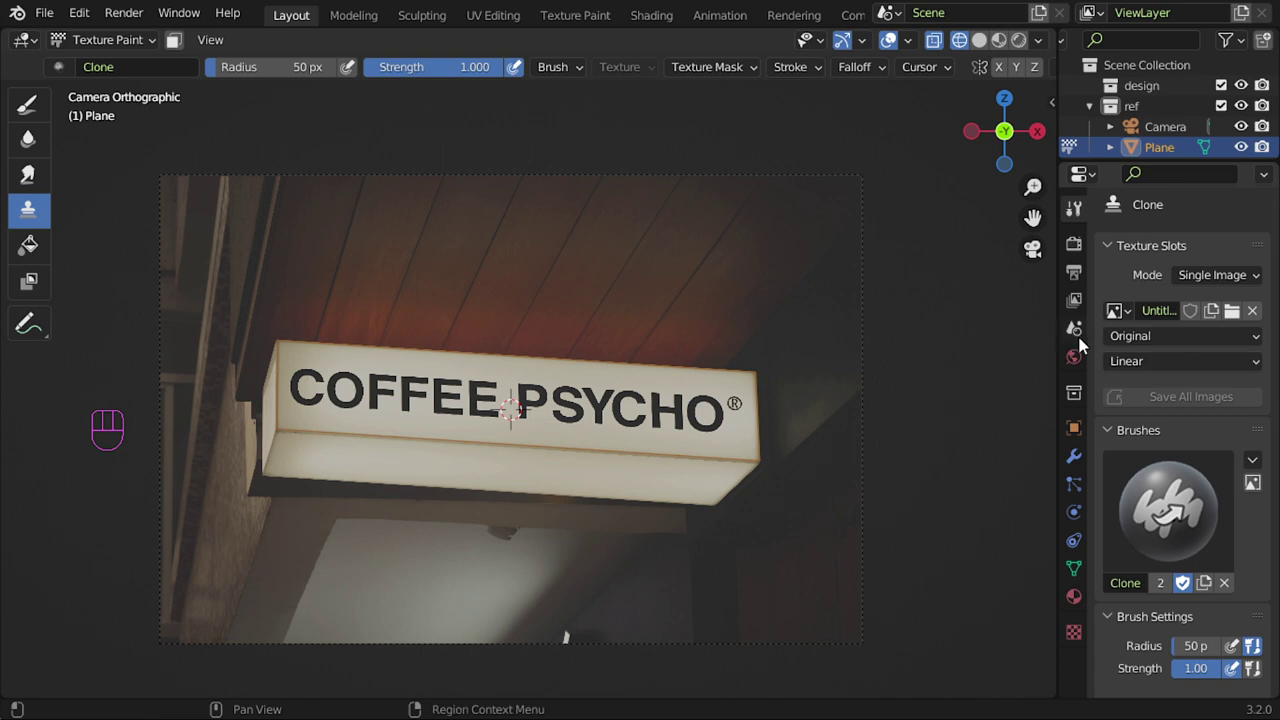
pyautogui.moveTo(1059, 337); pyautogui.dragTo(984, 336)
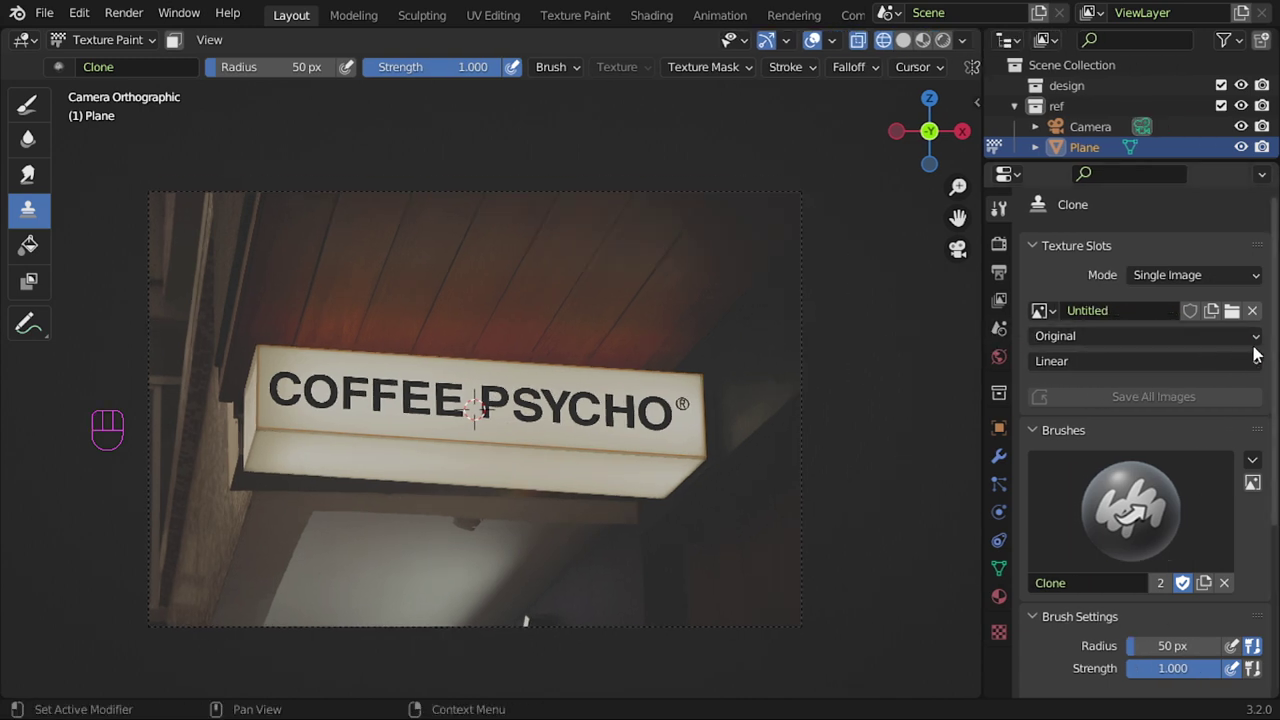
# Step: Enable Clone from Paint Slot, with the Unsplash reference photo as source image and projected as source UV map
pyautogui.scroll(-6, 1121, 556)
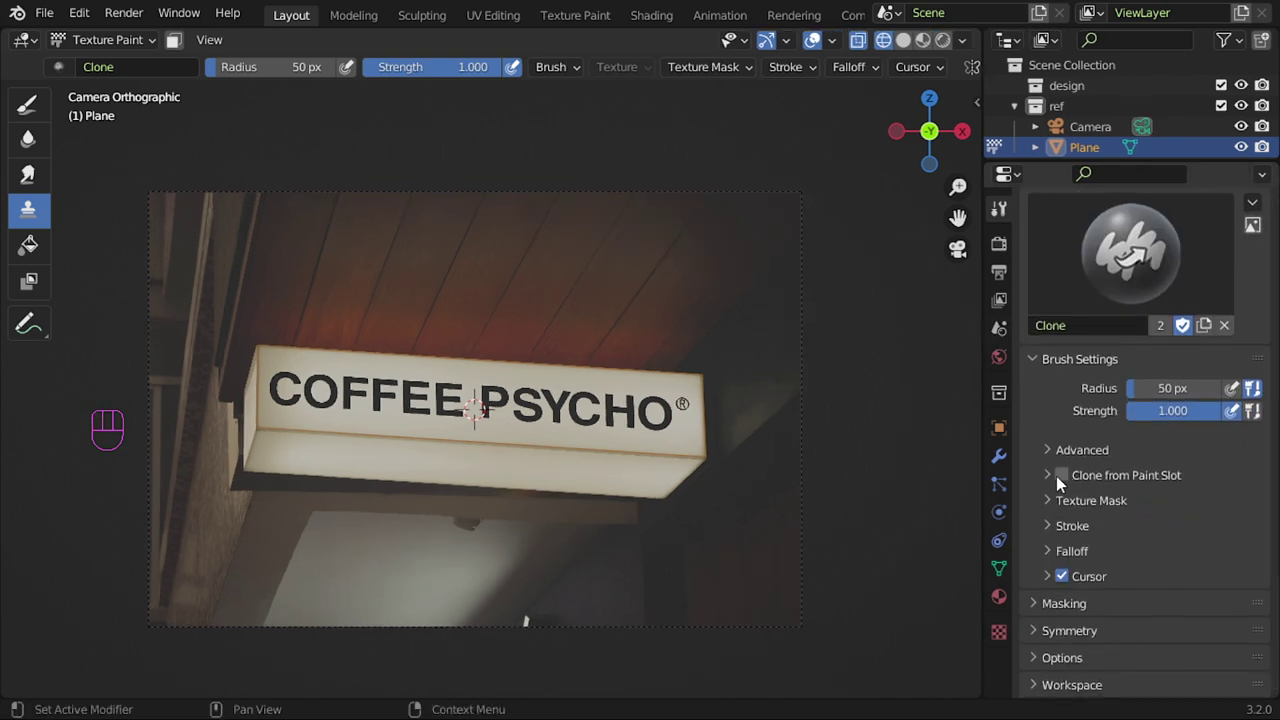
pyautogui.click(1048, 476)
pyautogui.click(1061, 475)
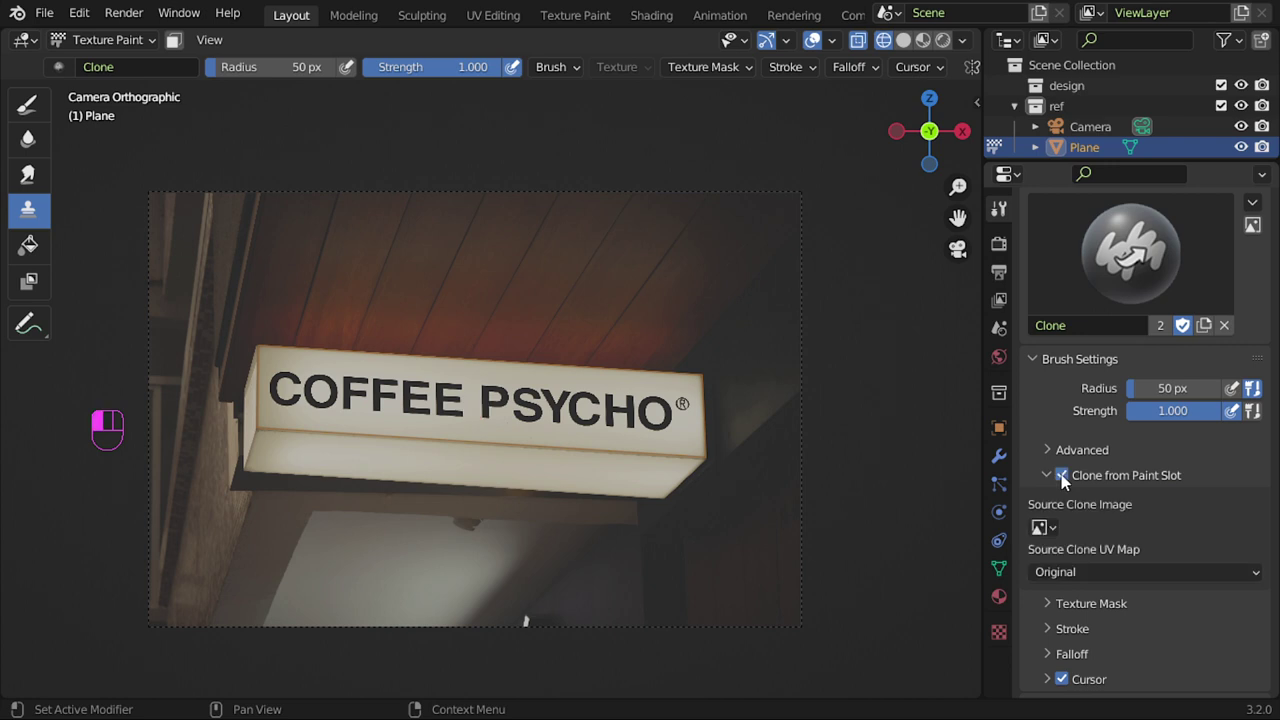
pyautogui.click(1085, 572)
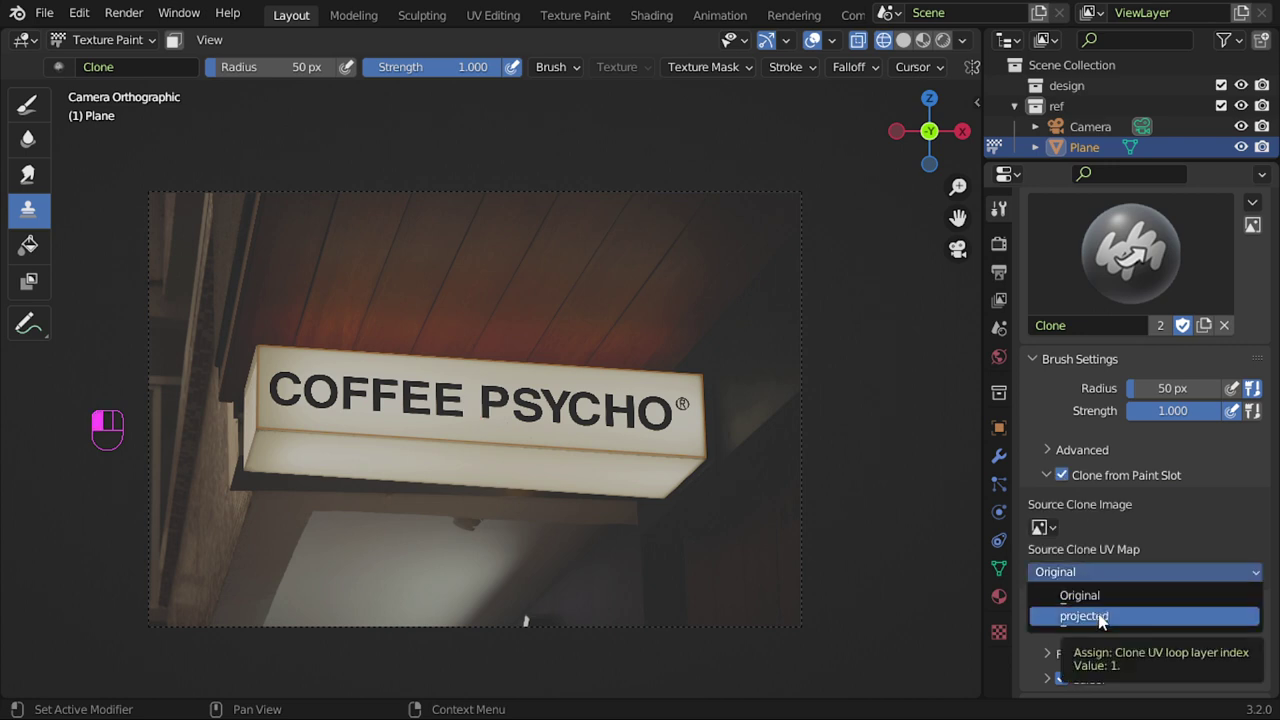
pyautogui.click(1092, 616)
pyautogui.click(1046, 526)
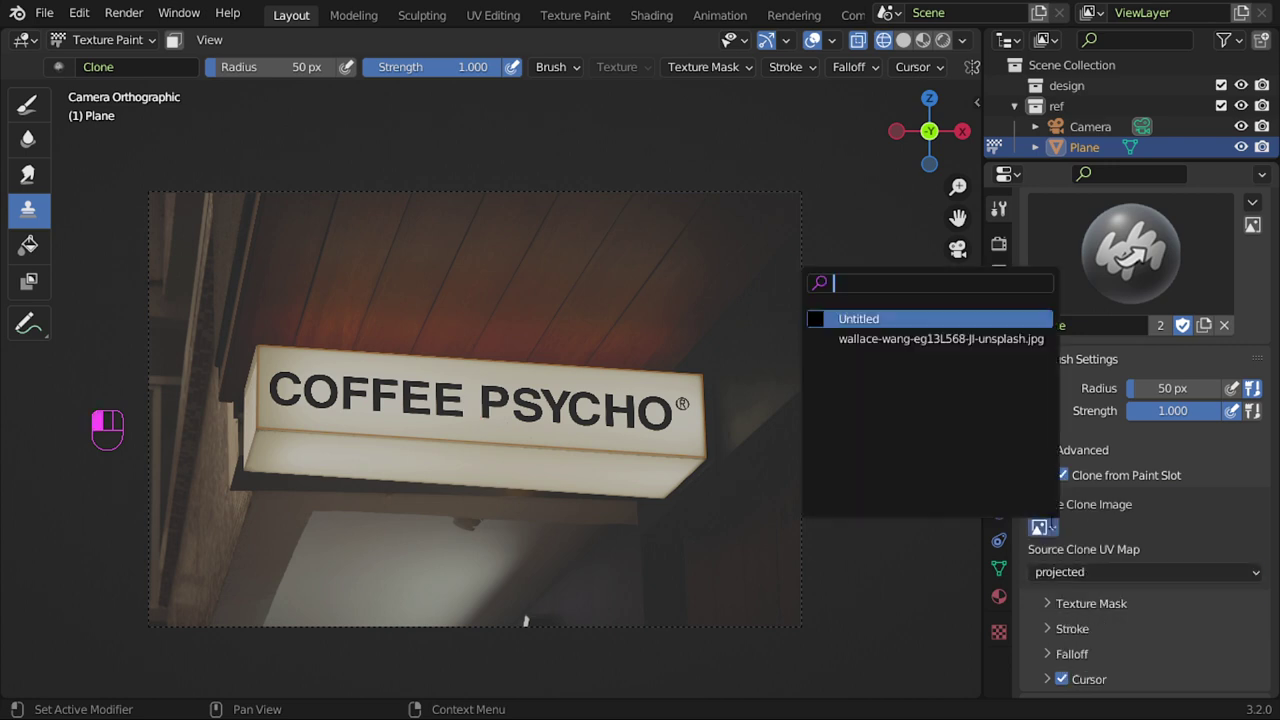
pyautogui.click(861, 338)
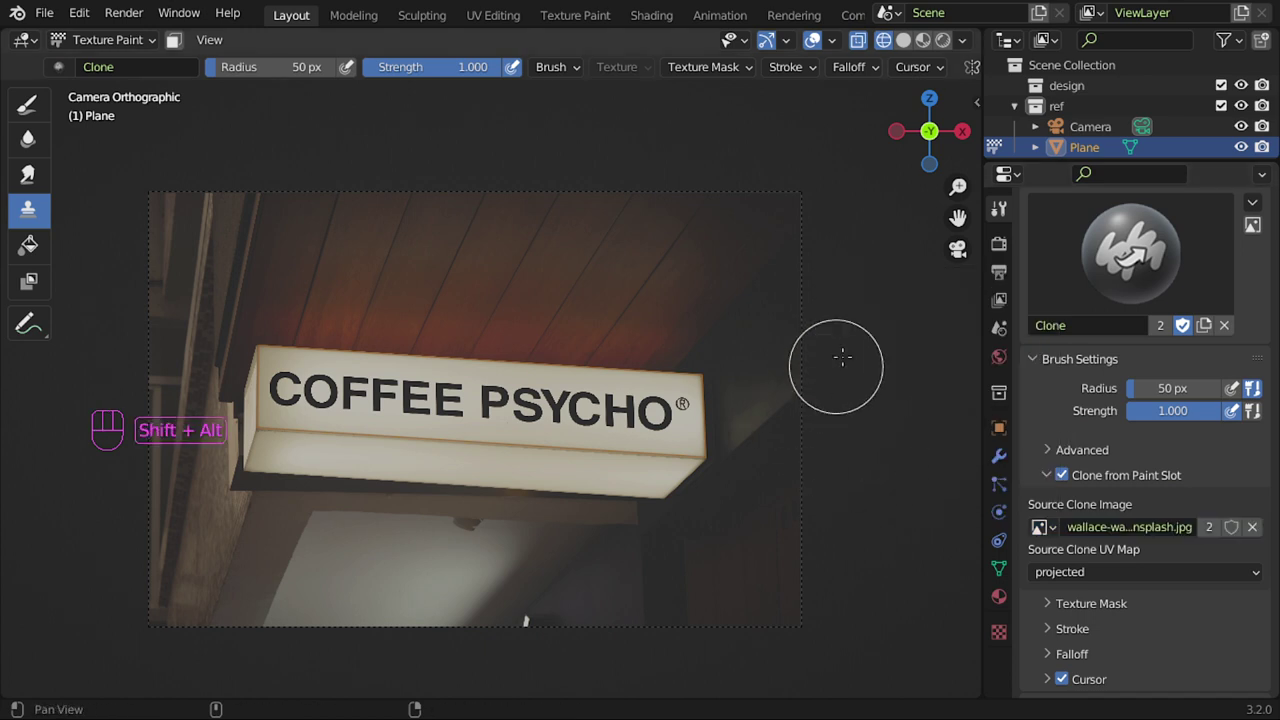
# Step: Switch the viewport to Solid shading and add two evenly spaced vertical loop cuts across the plane in Edit Mode
pyautogui.click(903, 39)
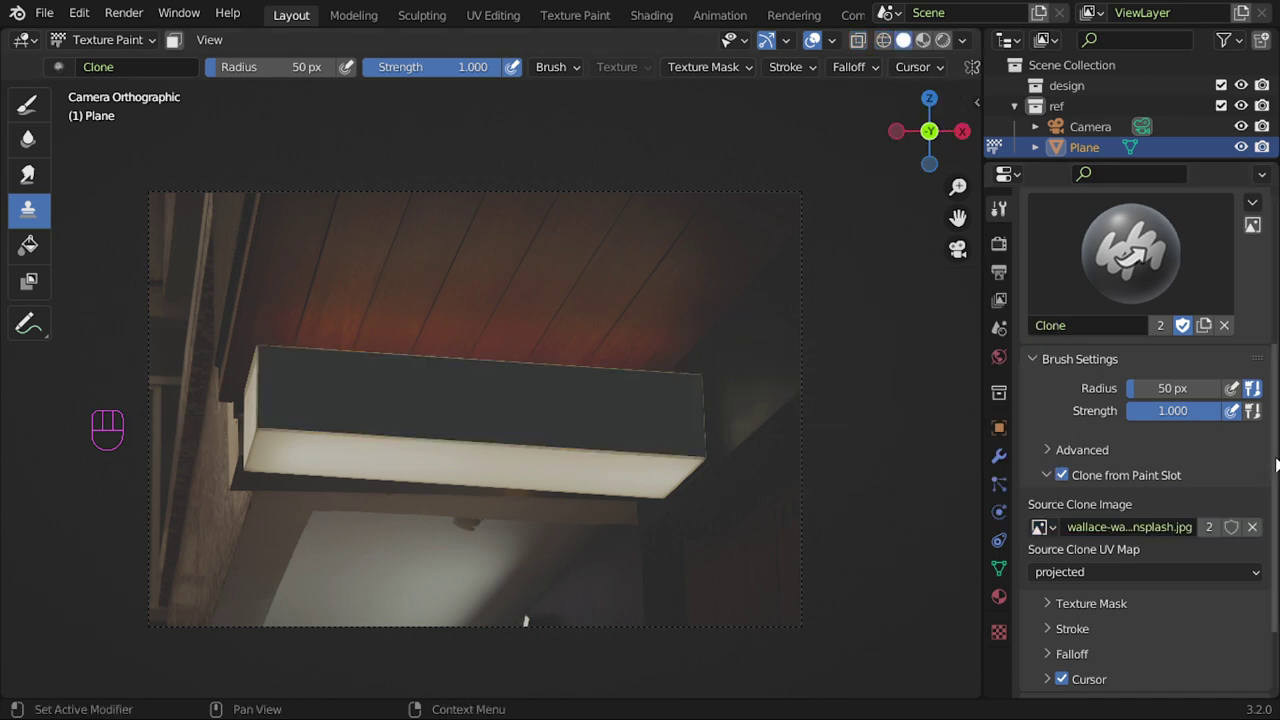
pyautogui.scroll(8, 1276, 472)
pyautogui.press('Tab')
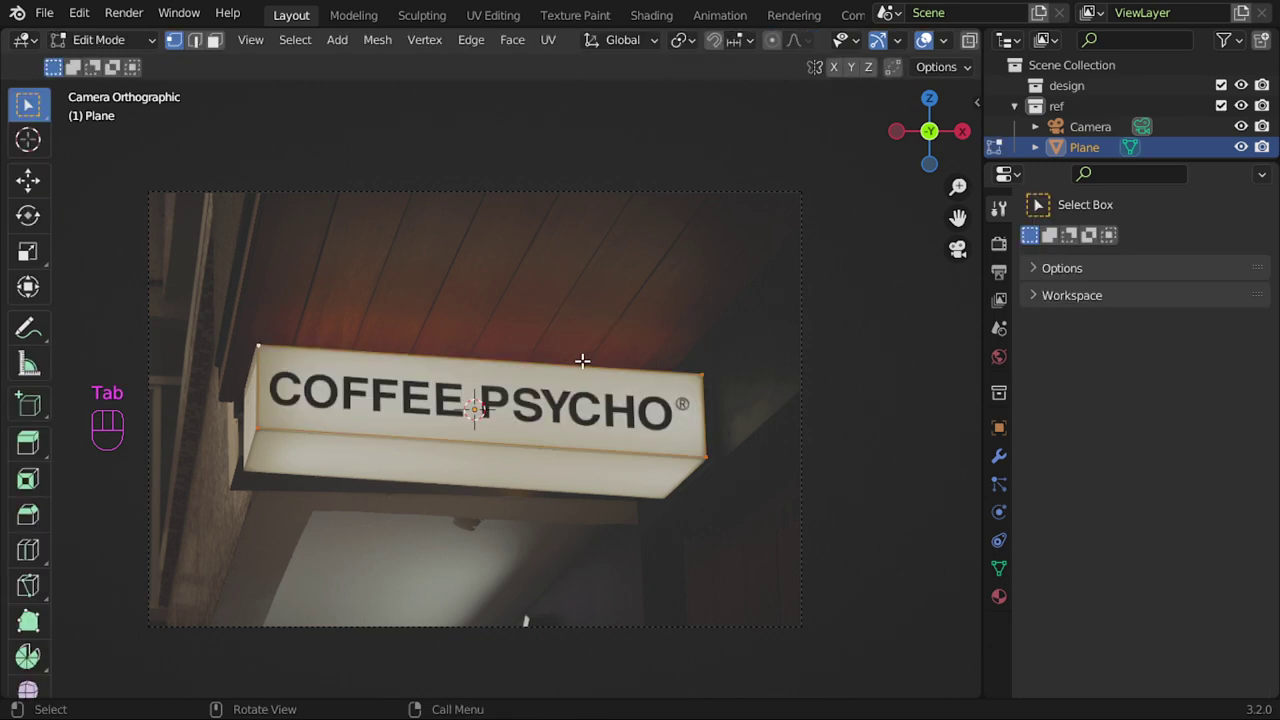
pyautogui.press('a')
pyautogui.hotkey('ctrl', 'r')
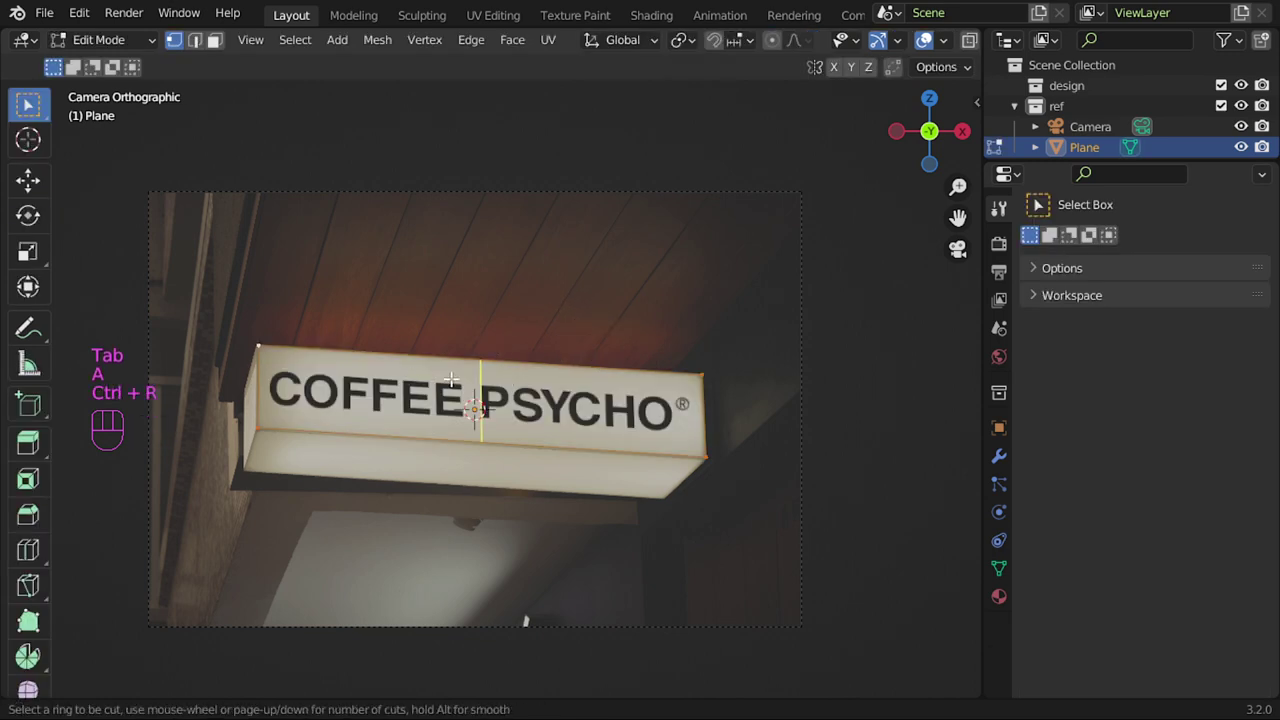
pyautogui.press('2')
pyautogui.press('Return')
# Step: Subdivide the whole plane with the number of cuts set to 8
pyautogui.press('a')
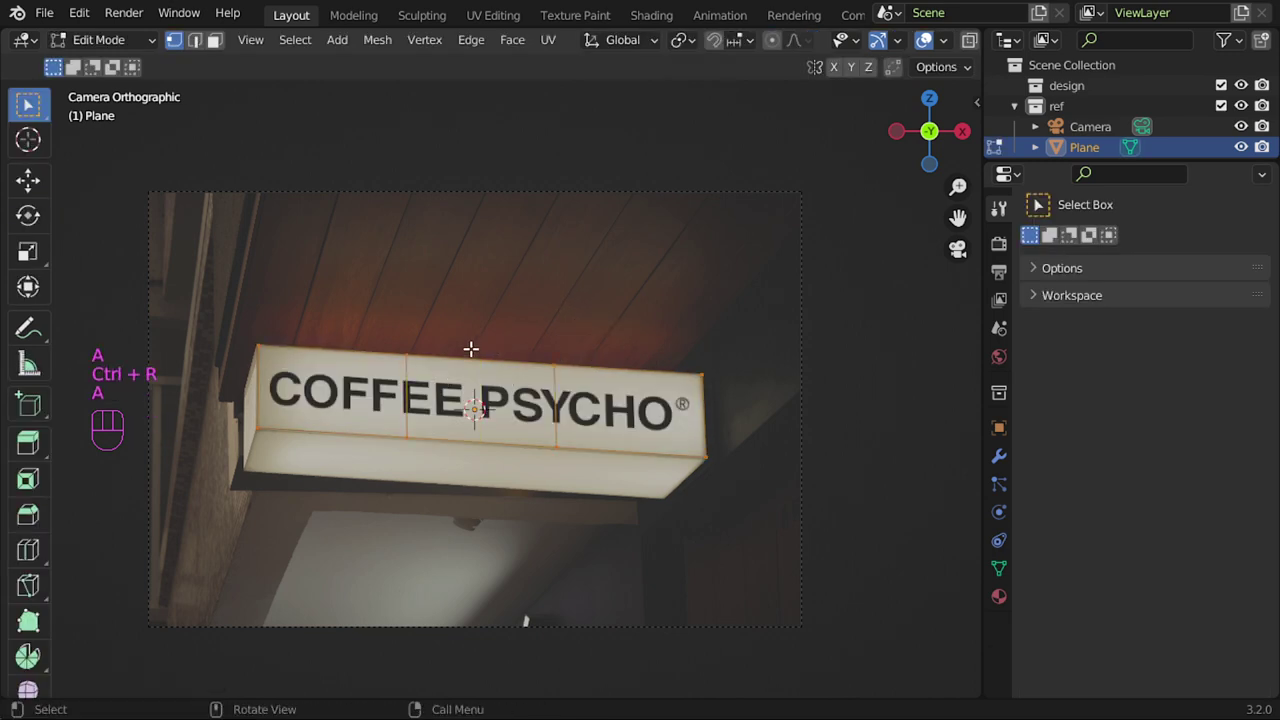
pyautogui.click(471, 40)
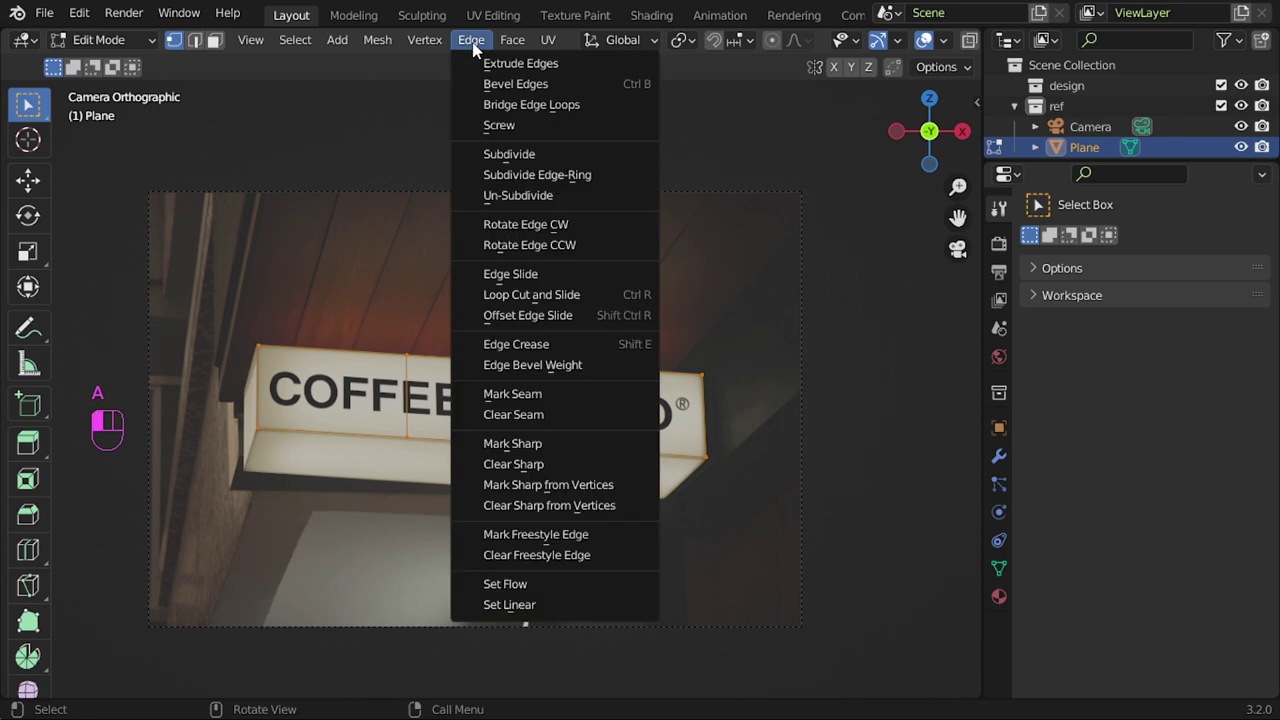
pyautogui.click(517, 158)
pyautogui.click(192, 686)
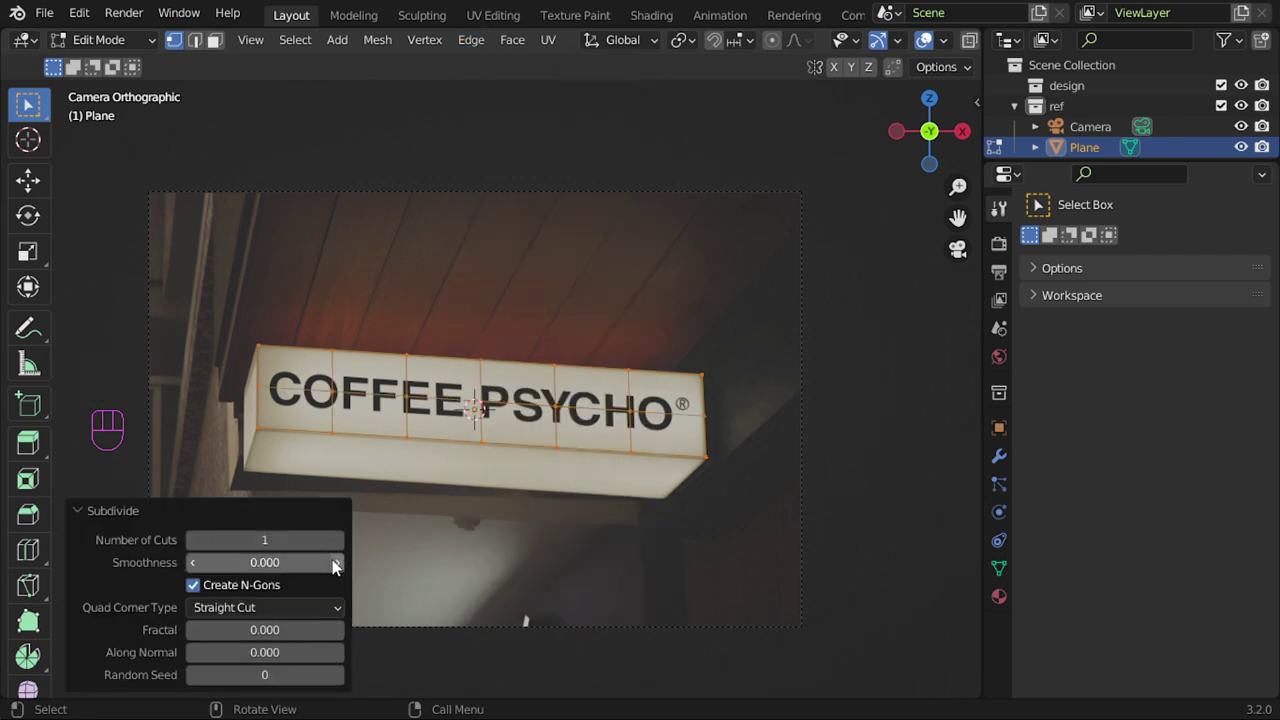
pyautogui.click(337, 540)
pyautogui.click(337, 540)
pyautogui.click(337, 540)
pyautogui.click(337, 540)
pyautogui.click(337, 540)
pyautogui.click(337, 540)
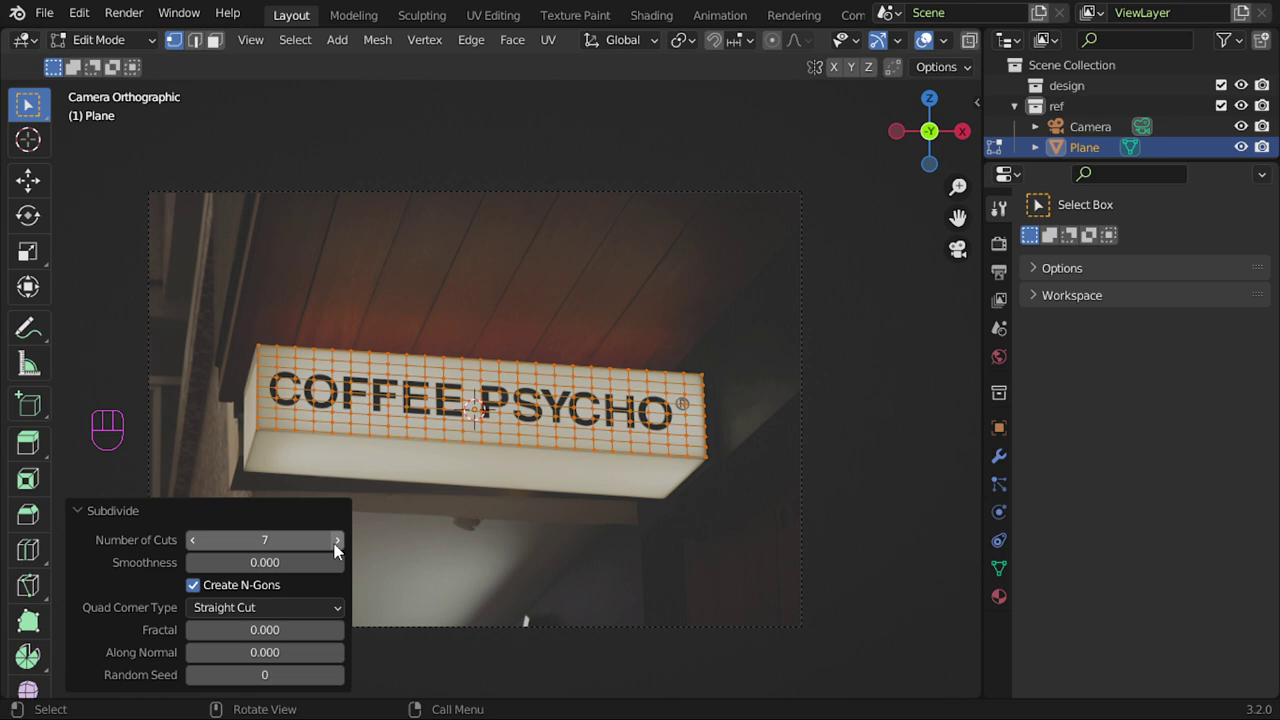
pyautogui.click(337, 540)
pyautogui.click(130, 512)
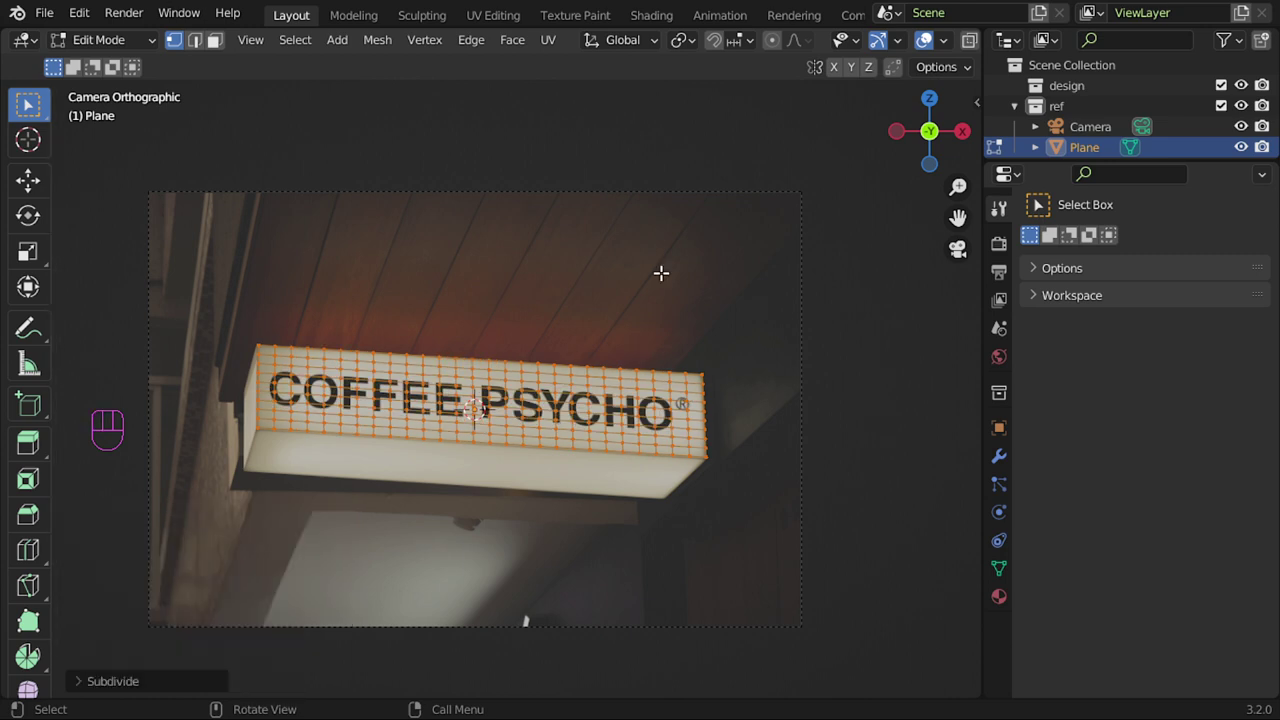
# Step: Return the plane to Texture Paint mode and clone-paint the photo's lettering across the entire front face
pyautogui.click(100, 40)
pyautogui.click(100, 40)
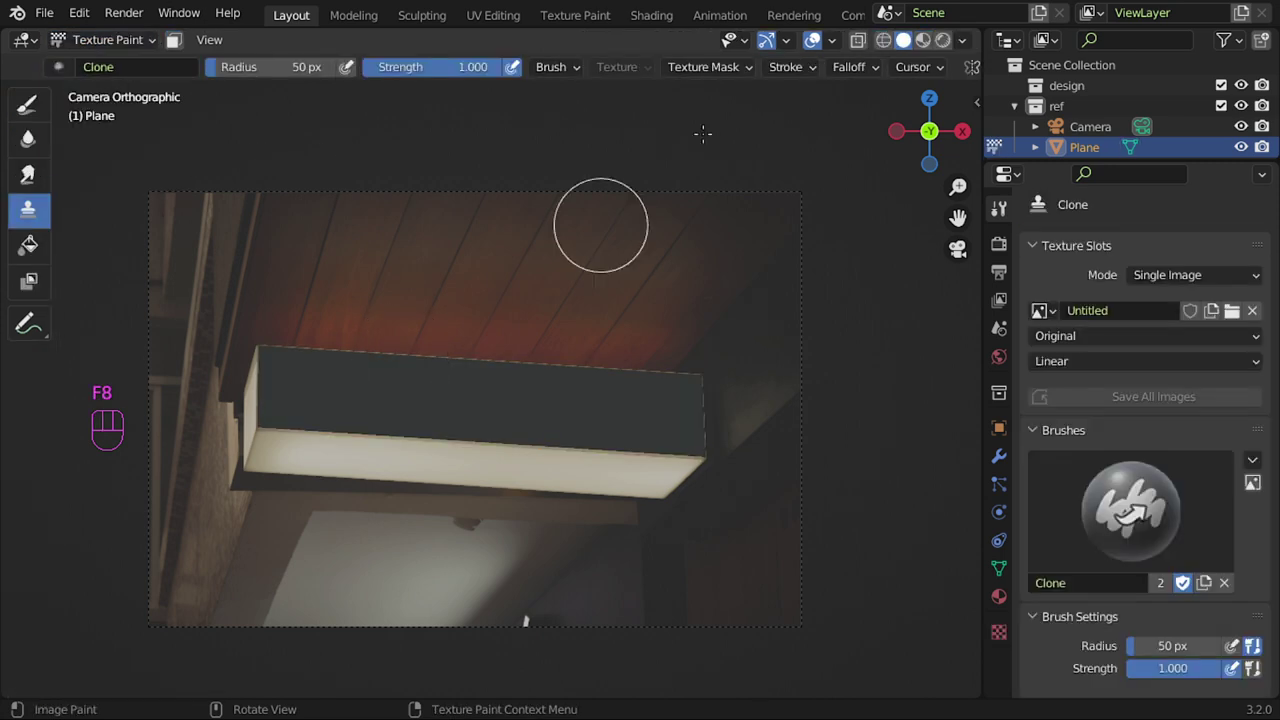
pyautogui.scroll(-3, 890, 66)
pyautogui.scroll(-2, 890, 66)
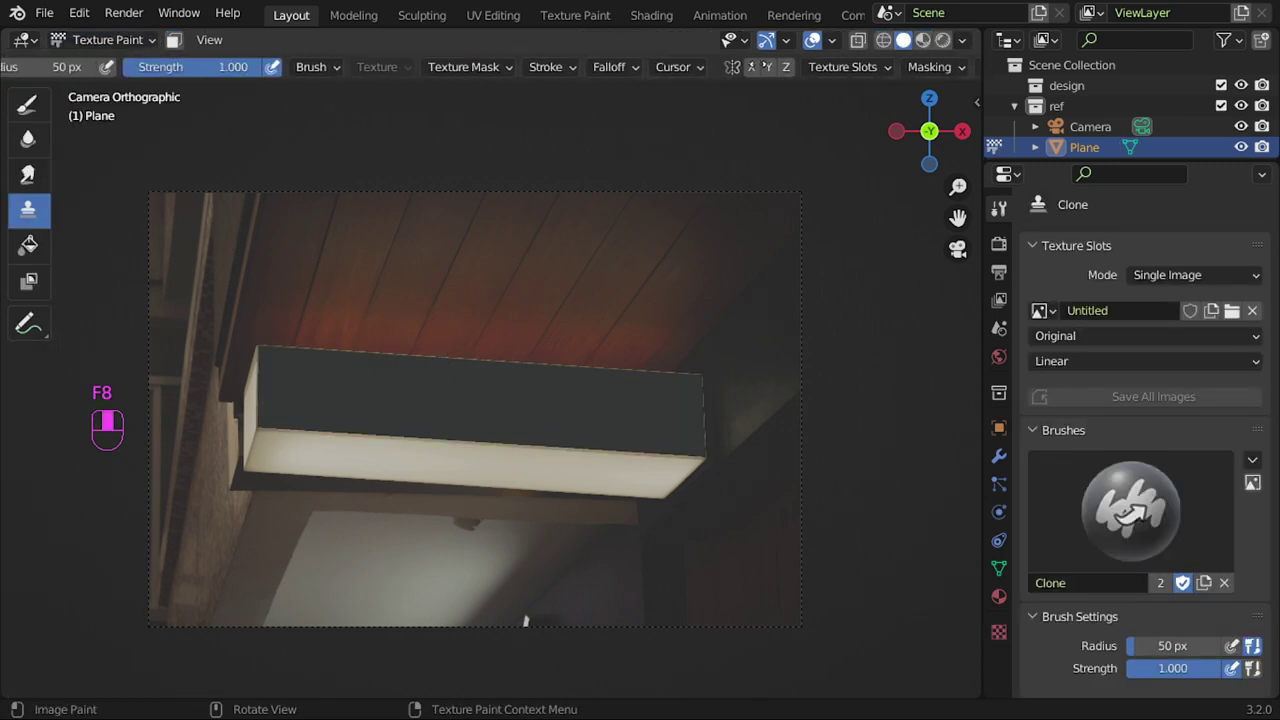
pyautogui.scroll(-2, 752, 66)
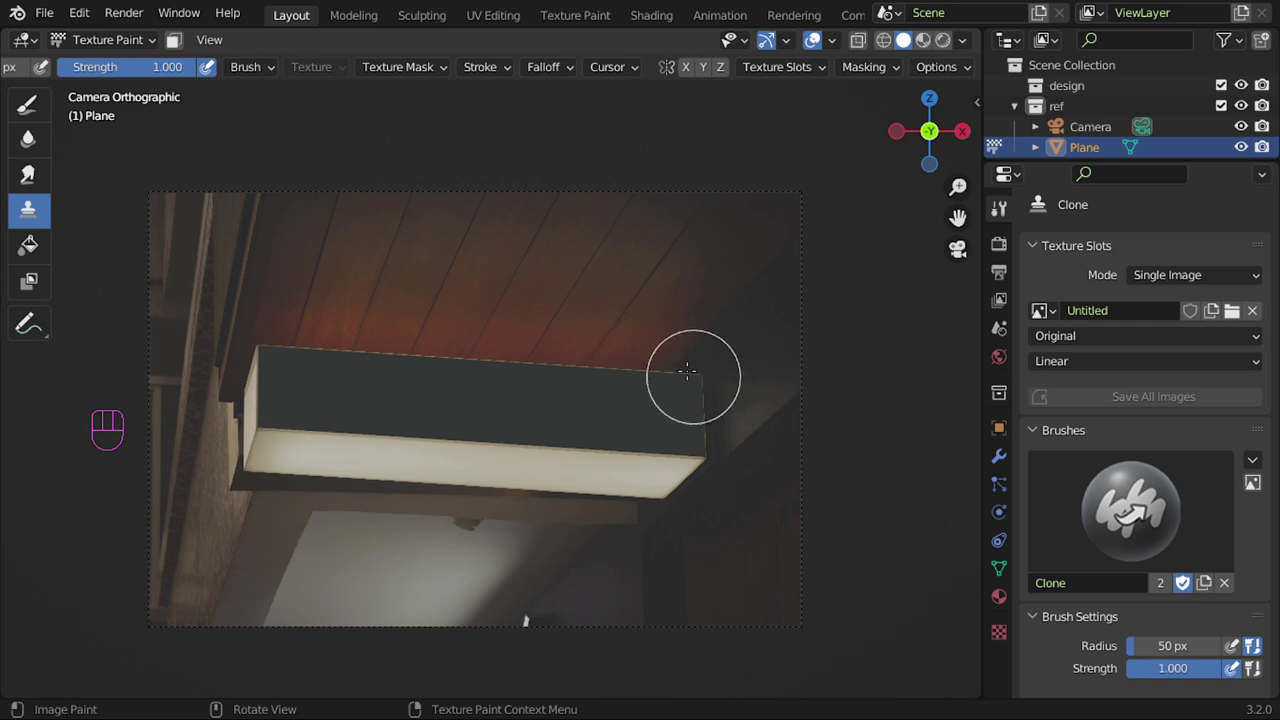
pyautogui.moveTo(671, 378)
pyautogui.mouseDown()
pyautogui.moveTo(685, 453)
pyautogui.moveTo(660, 448)
pyautogui.moveTo(642, 374)
pyautogui.moveTo(638, 433)
pyautogui.moveTo(616, 415)
pyautogui.moveTo(610, 364)
pyautogui.moveTo(606, 436)
pyautogui.moveTo(586, 408)
pyautogui.moveTo(580, 355)
pyautogui.moveTo(569, 481)
pyautogui.moveTo(541, 346)
pyautogui.moveTo(523, 465)
pyautogui.moveTo(461, 309)
pyautogui.moveTo(444, 348)
pyautogui.moveTo(452, 374)
pyautogui.moveTo(718, 432)
pyautogui.moveTo(749, 423)
pyautogui.moveTo(354, 379)
pyautogui.moveTo(364, 311)
pyautogui.moveTo(445, 374)
pyautogui.moveTo(317, 358)
pyautogui.moveTo(397, 340)
pyautogui.moveTo(249, 356)
pyautogui.moveTo(284, 415)
pyautogui.moveTo(363, 420)
pyautogui.moveTo(300, 356)
pyautogui.moveTo(256, 372)
pyautogui.moveTo(928, 402)
pyautogui.moveTo(557, 433)
pyautogui.moveTo(167, 377)
pyautogui.mouseUp()
# Step: Inspect the flattened painted image in the UV Editor, and return to the 3D Viewport
pyautogui.click(22, 39)
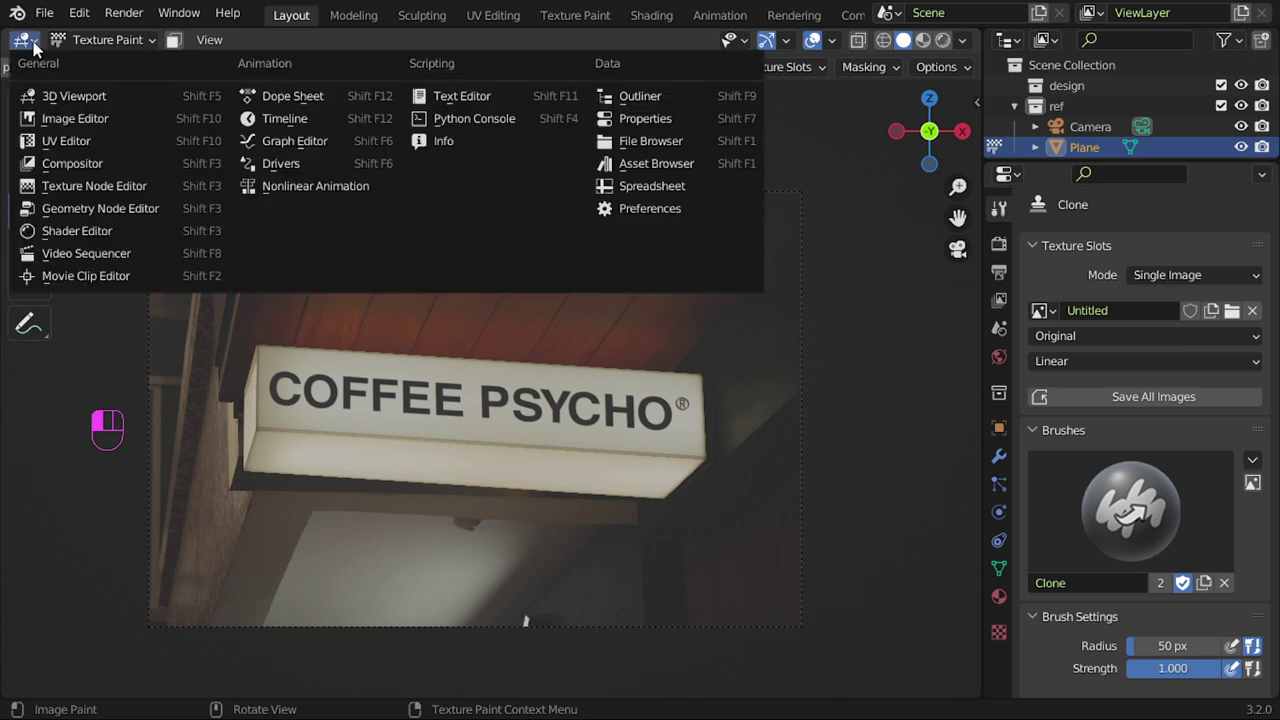
pyautogui.click(66, 141)
pyautogui.keyDown('ctrl'); pyautogui.keyDown('alt'); pyautogui.moveTo(596, 282); pyautogui.dragTo(629, 533); pyautogui.keyUp('alt'); pyautogui.keyUp('ctrl')
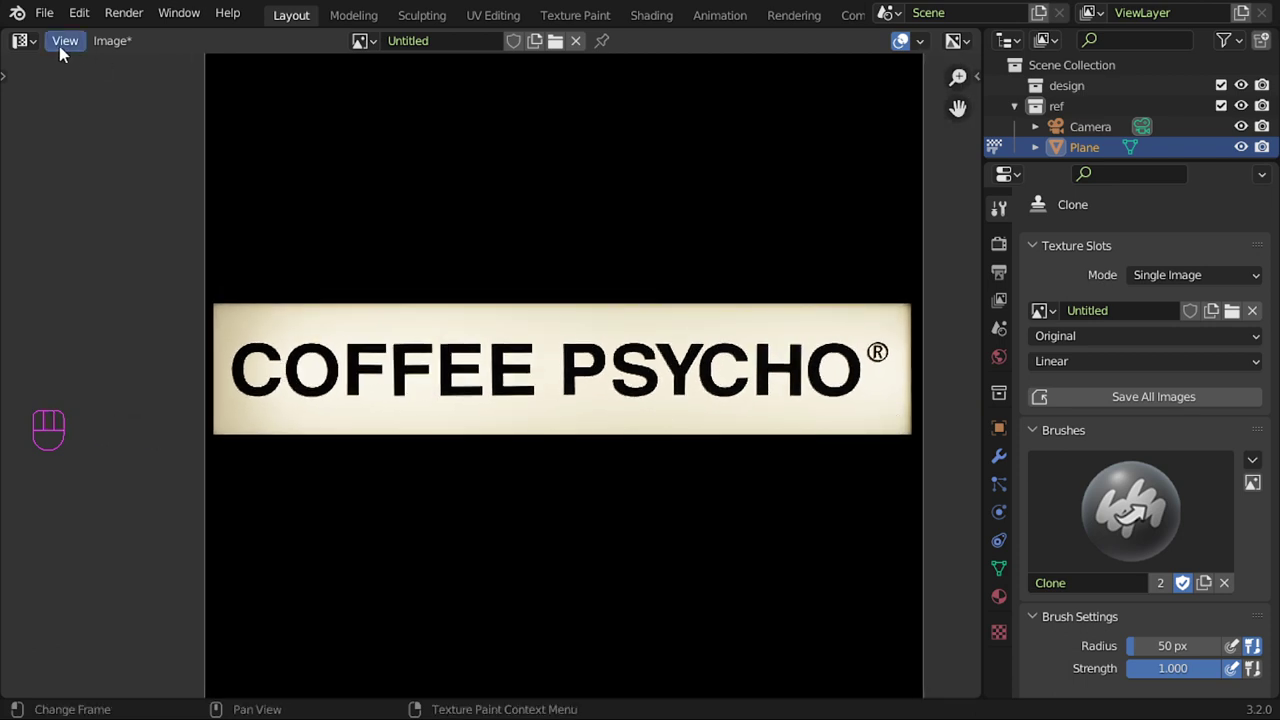
pyautogui.click(20, 40)
pyautogui.click(70, 98)
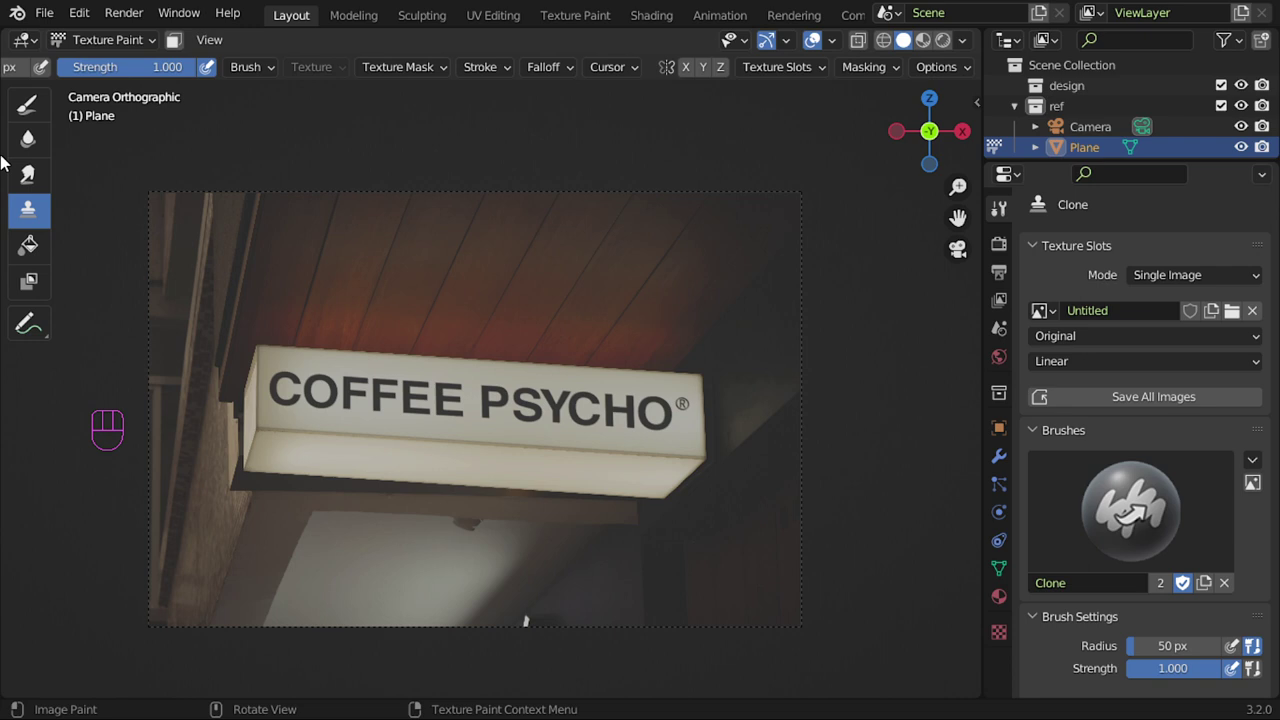
# Step: Show the painted image in the UV Editor and bring up its image commands
pyautogui.click(22, 40)
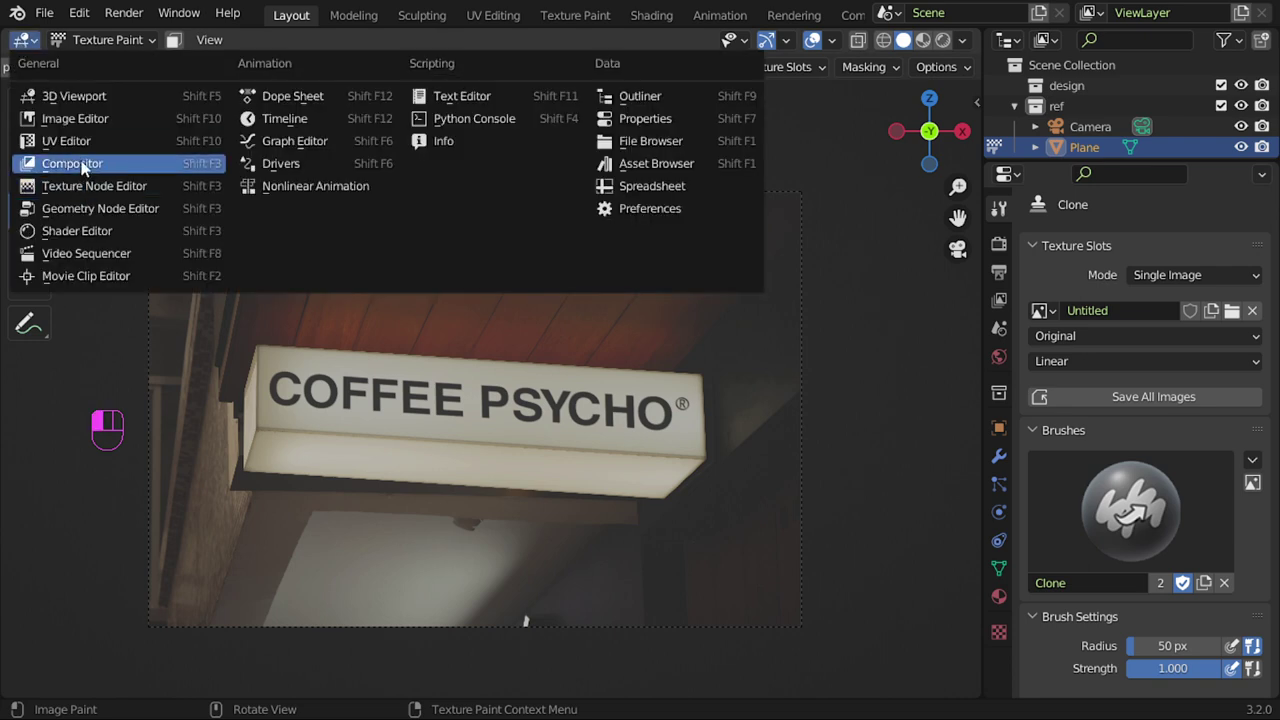
pyautogui.click(66, 141)
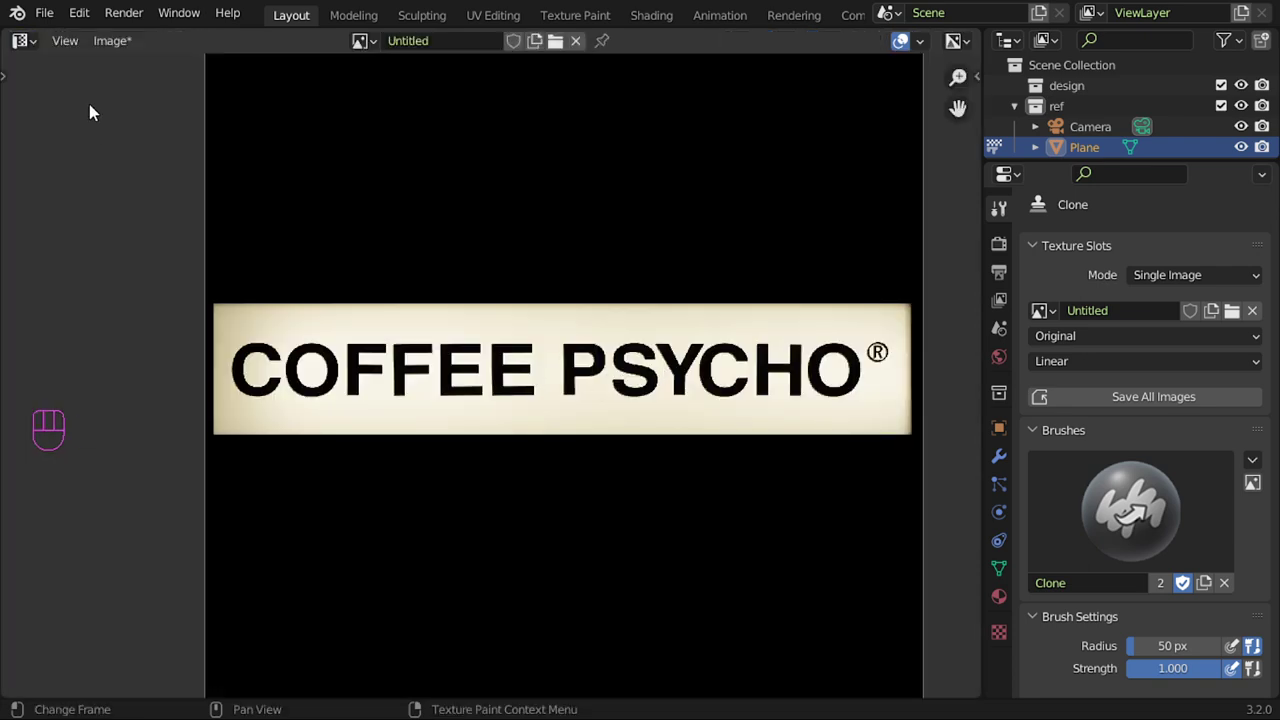
pyautogui.click(122, 41)
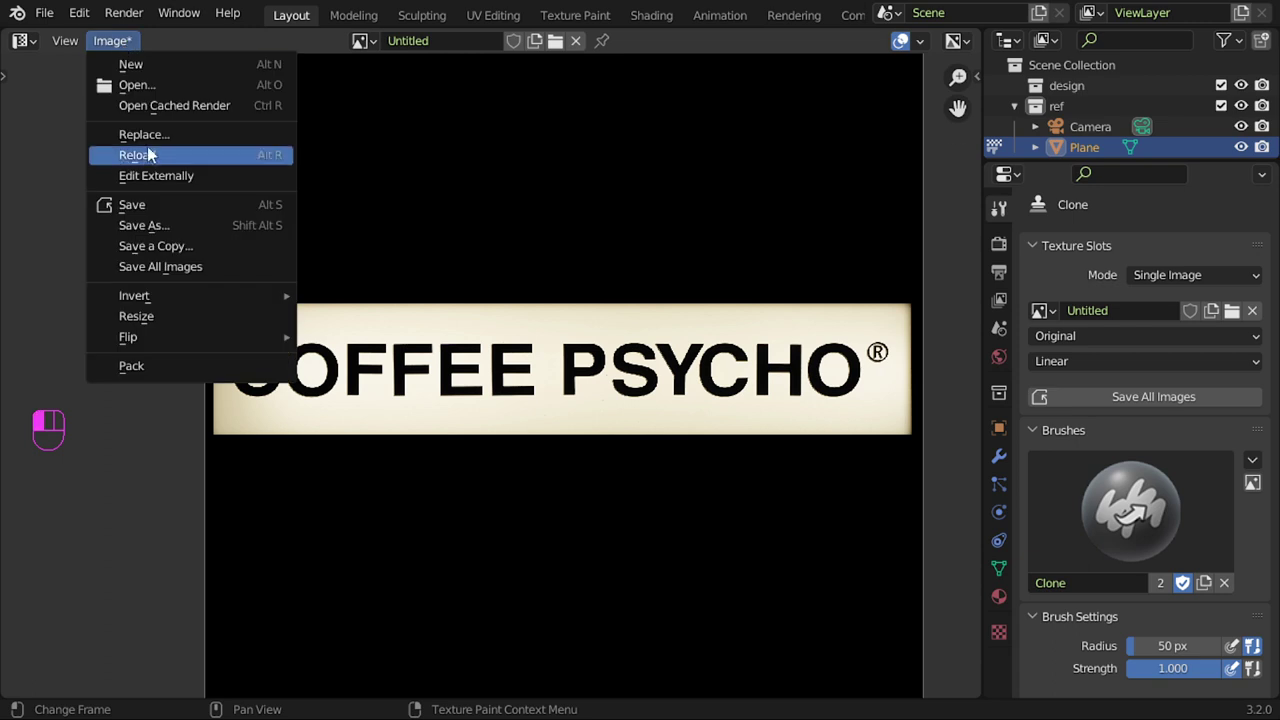